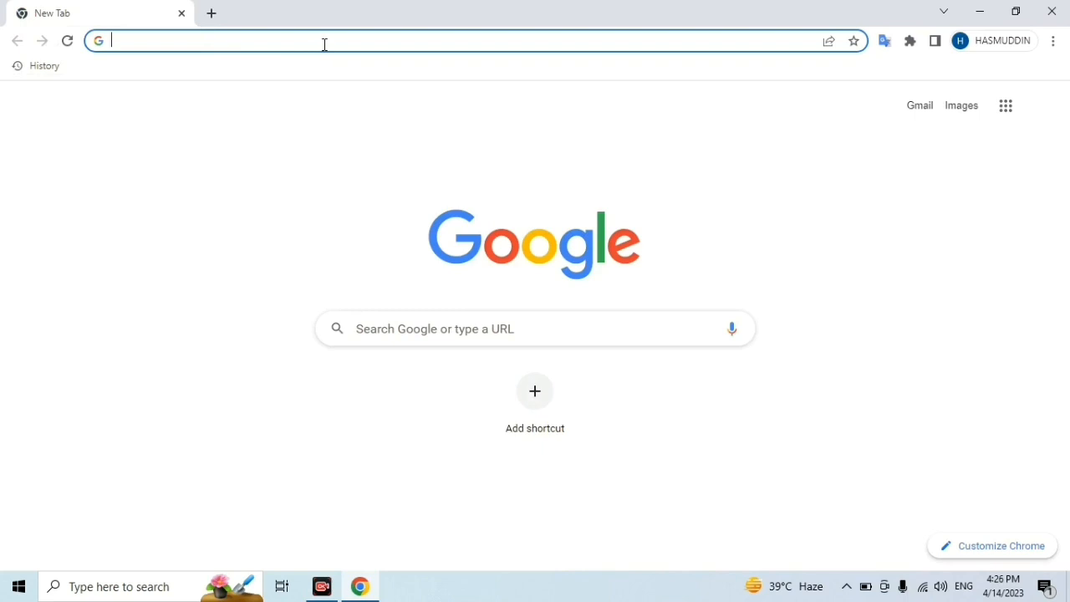
# - Search the web for "did ai", open the D-ID website and look over its home page
pyautogui.click(325, 43)
pyautogui.click(270, 73)
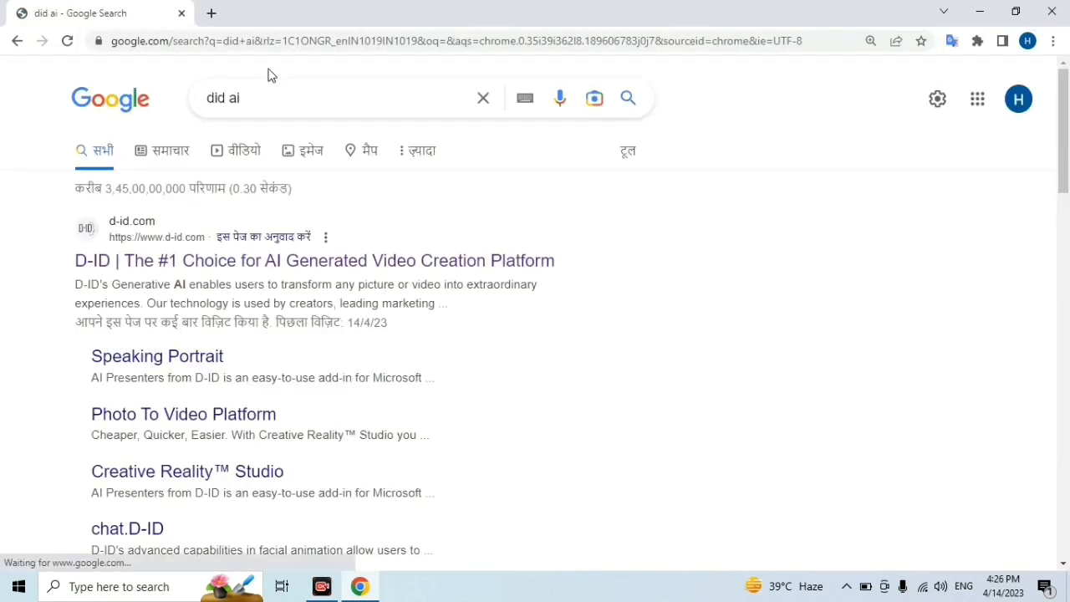
pyautogui.click(179, 275)
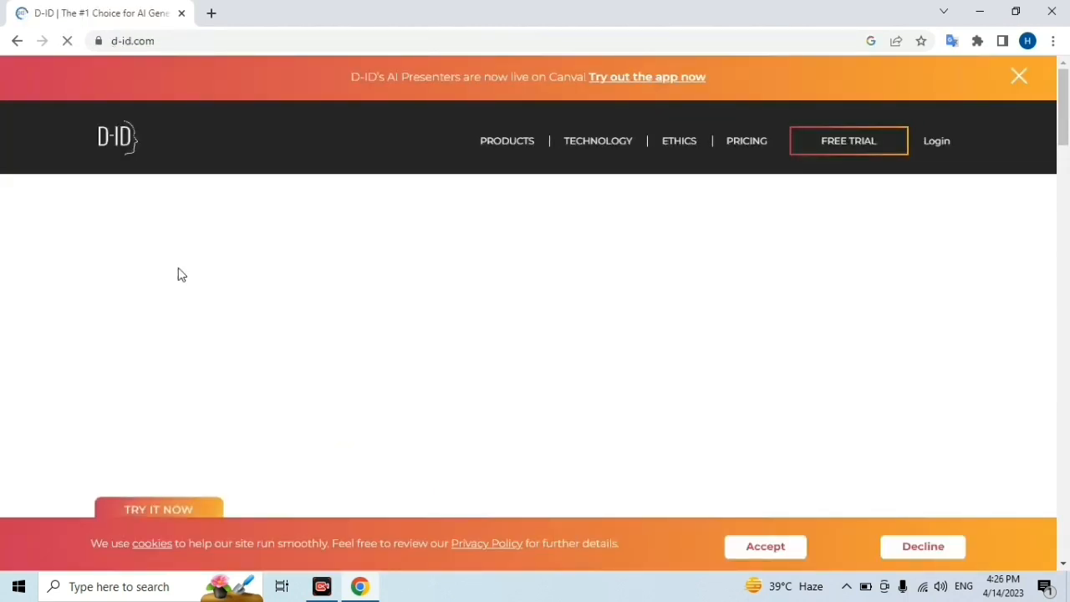
pyautogui.scroll(-5, 268, 321)
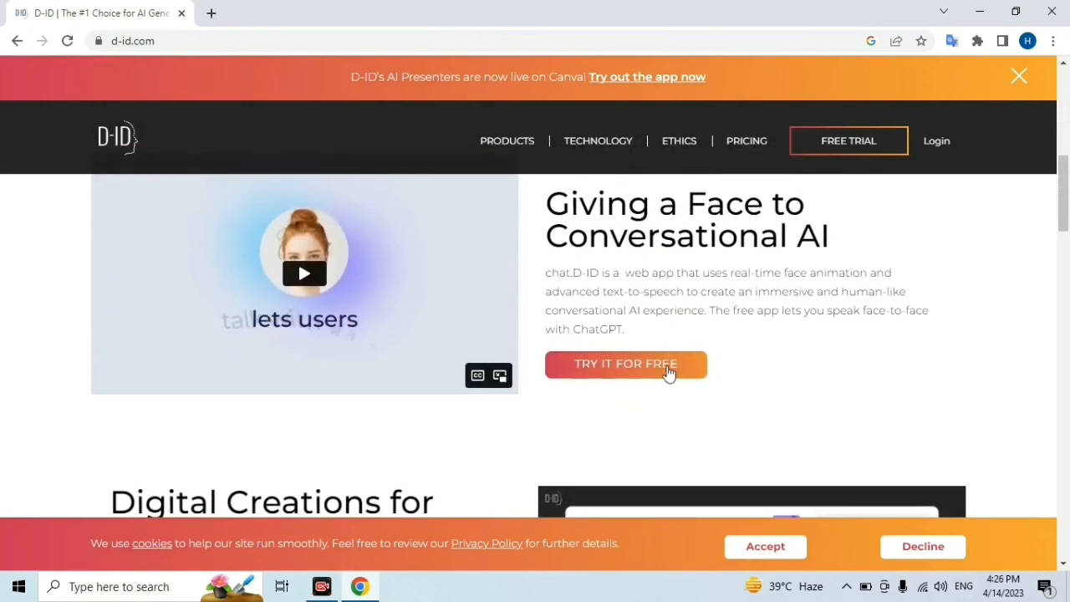
# - Go to the D-ID studio from the website and bring up its account login page
pyautogui.click(941, 154)
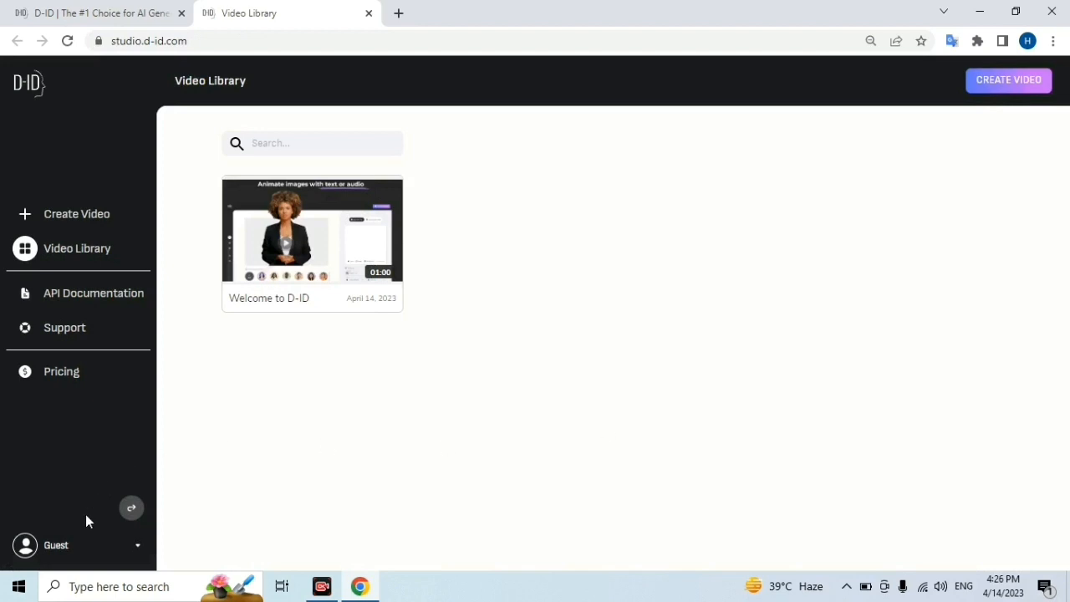
pyautogui.click(136, 550)
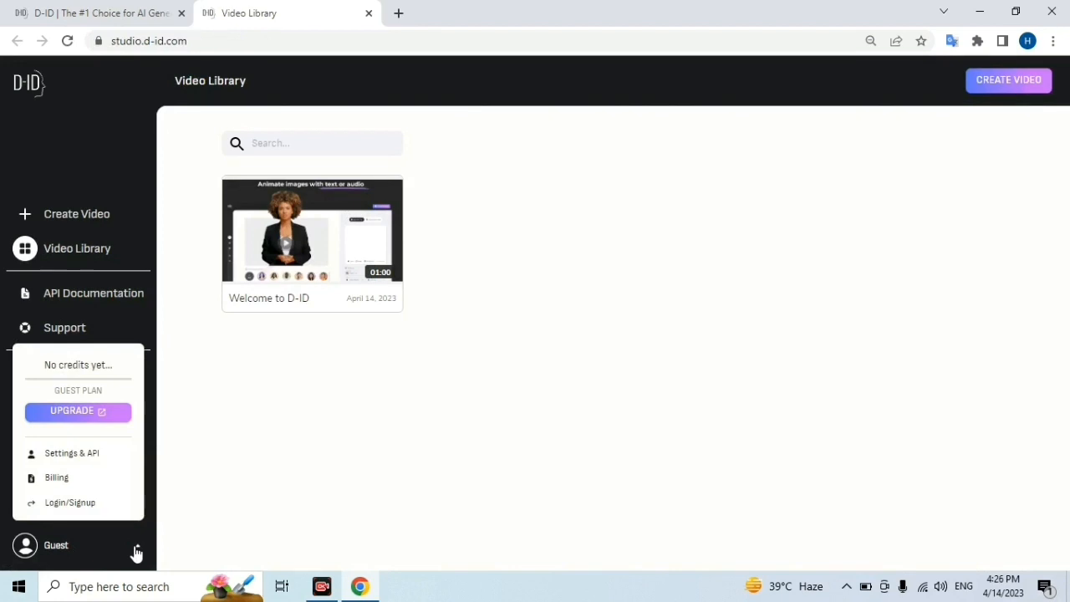
pyautogui.click(75, 507)
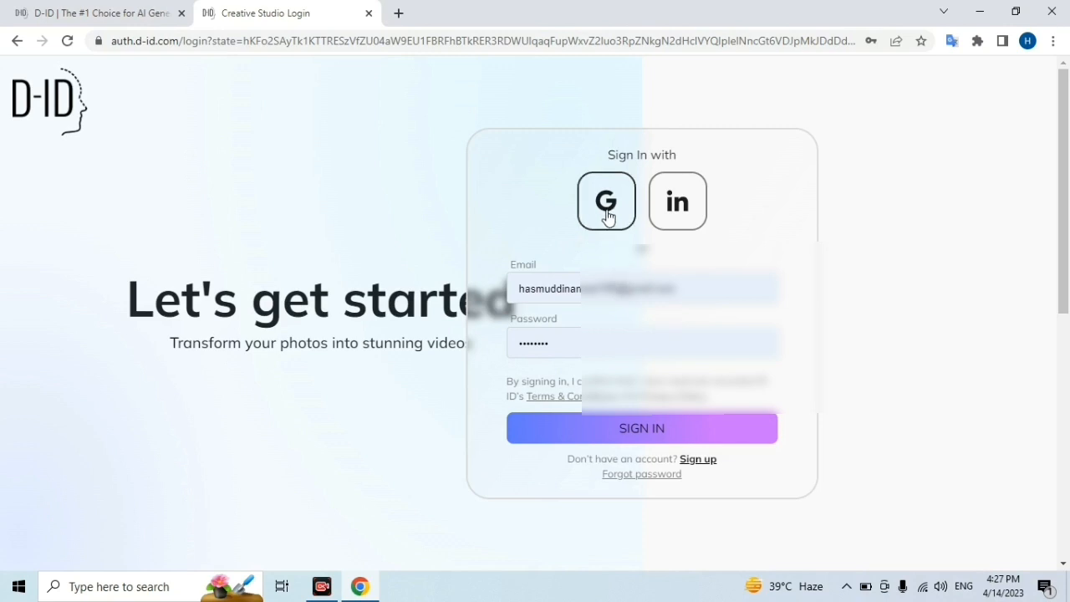
pyautogui.click(704, 464)
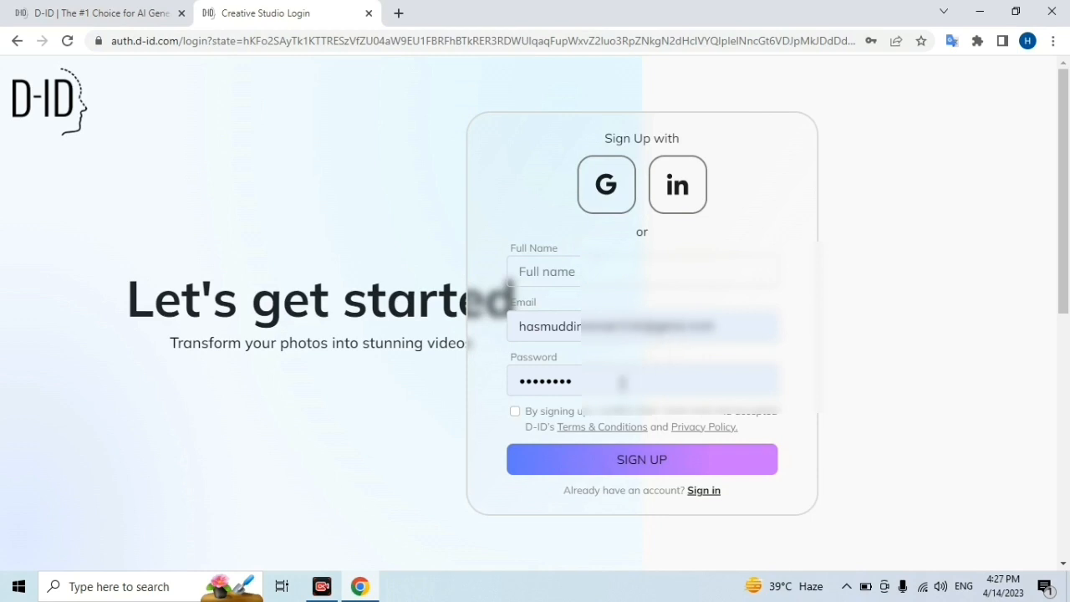
pyautogui.click(515, 411)
pyautogui.click(703, 493)
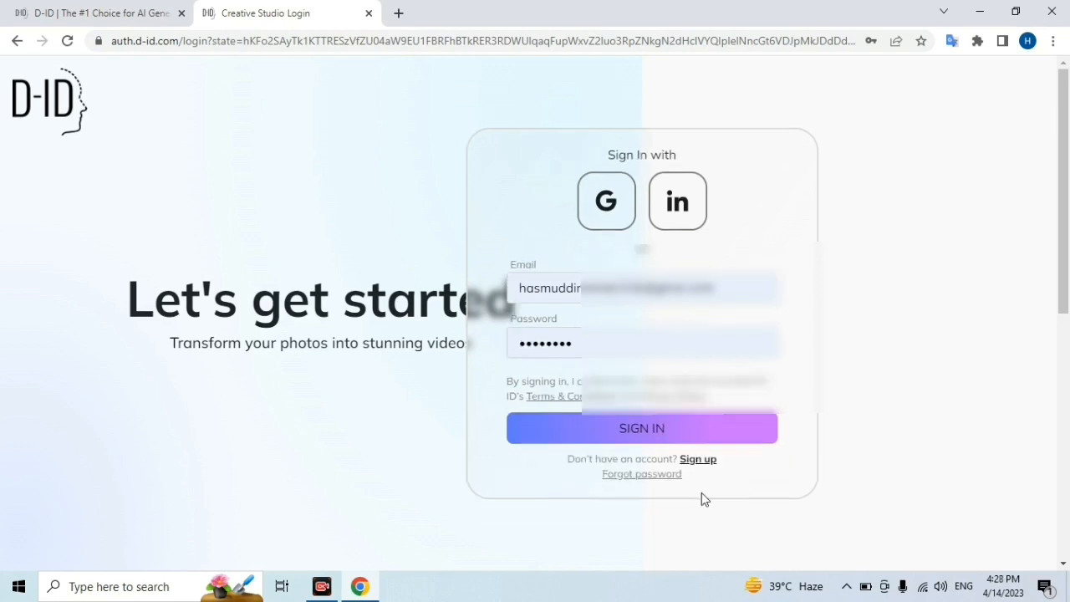
# - Sign in with the prefilled account credentials, start a new video and look through the presenters offered
pyautogui.click(661, 436)
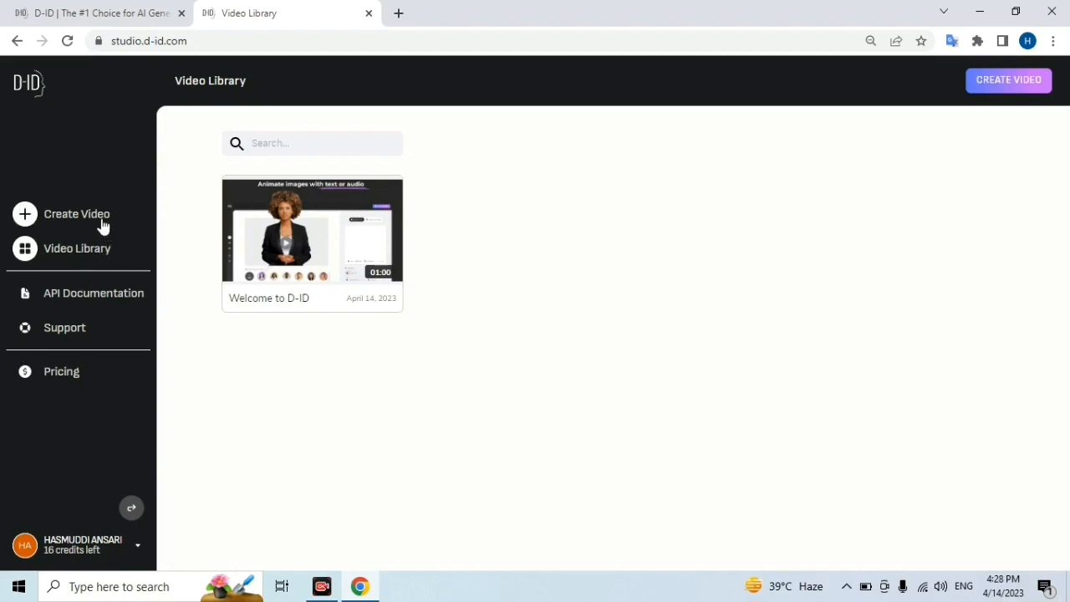
pyautogui.click(77, 215)
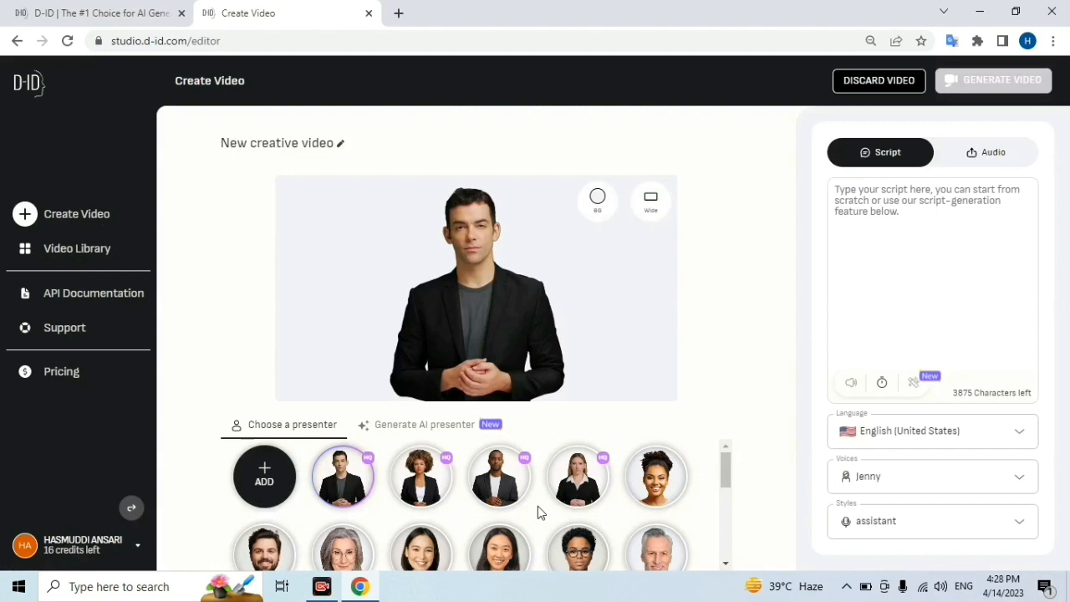
pyautogui.scroll(-1, 538, 506)
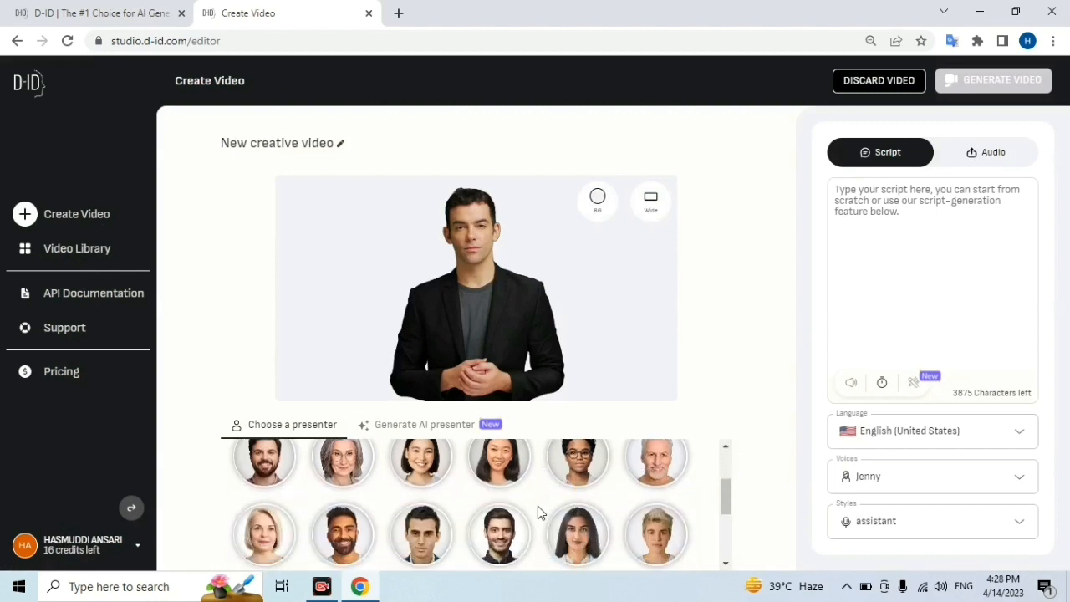
pyautogui.scroll(1, 538, 506)
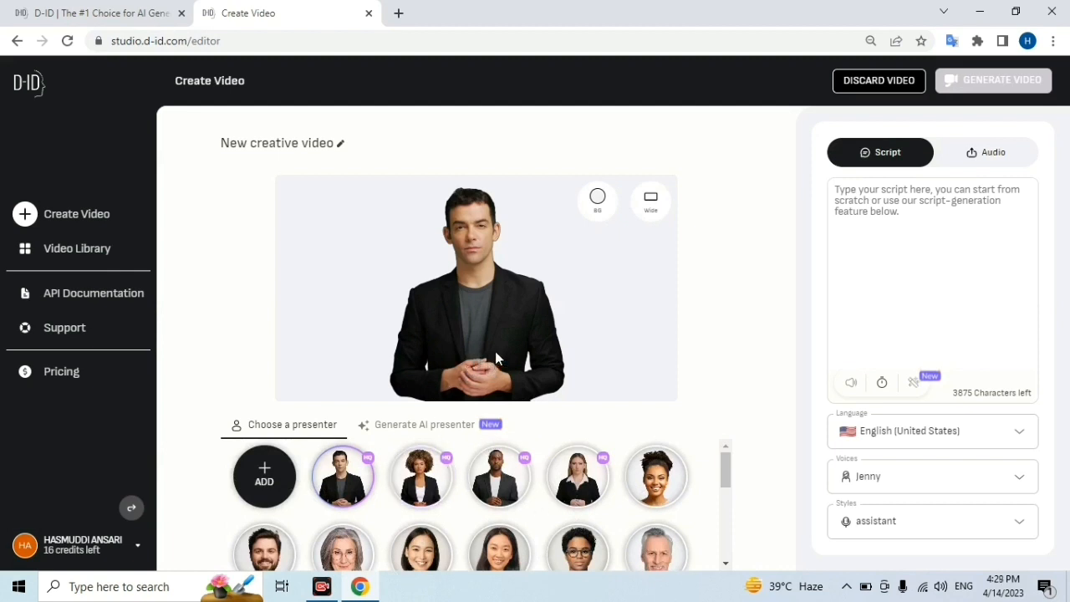
# - Set the new video's format to Vertical
pyautogui.click(653, 209)
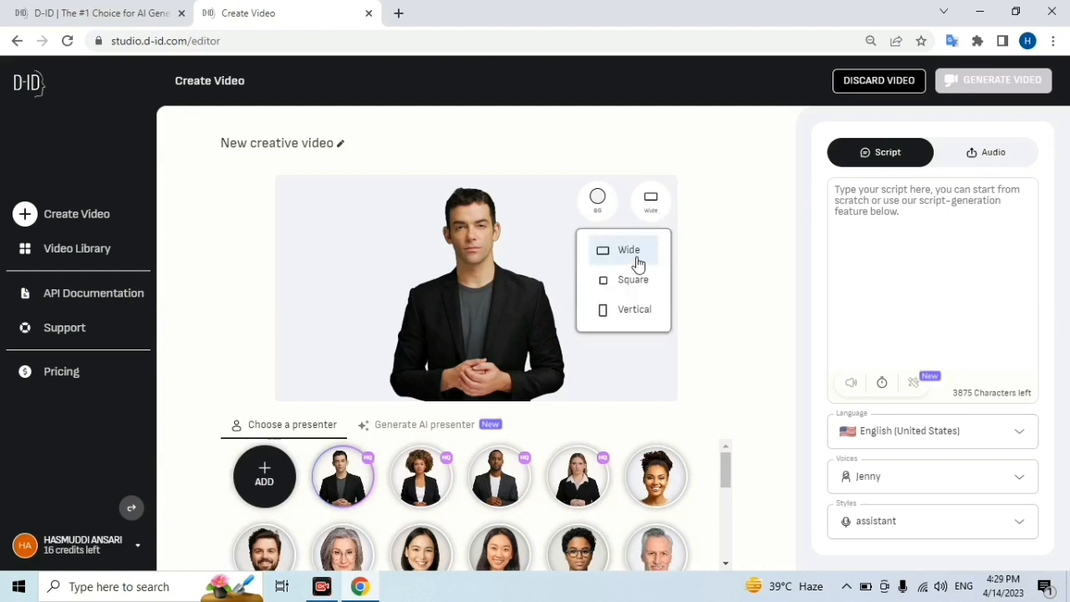
pyautogui.click(631, 312)
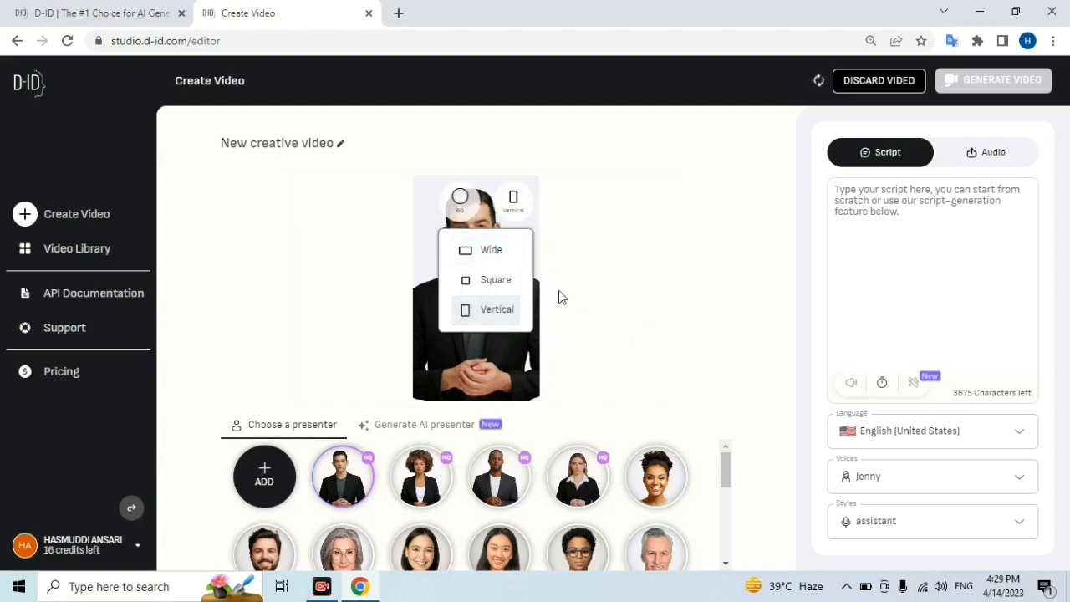
pyautogui.click(593, 217)
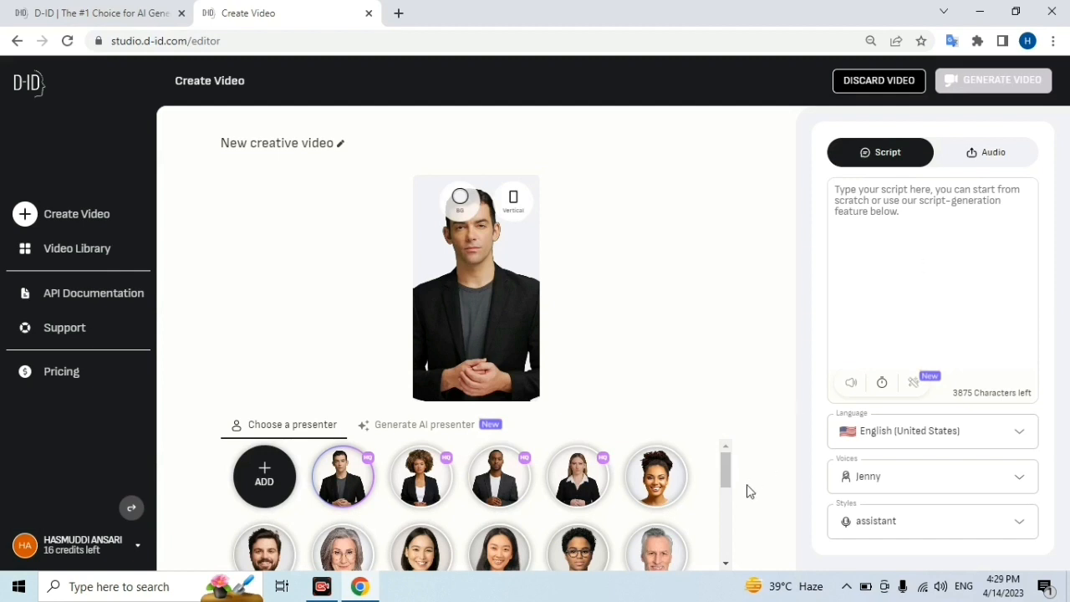
# - Switch the presenter to the man in the dark blazer and white T-shirt, and make his video Vertical
pyautogui.click(555, 494)
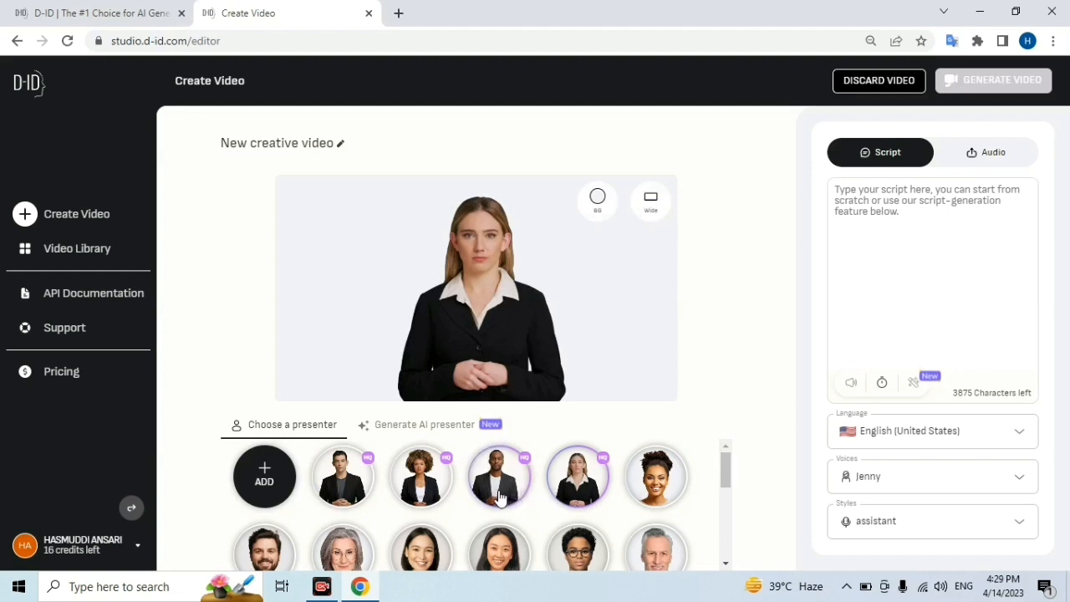
pyautogui.click(499, 493)
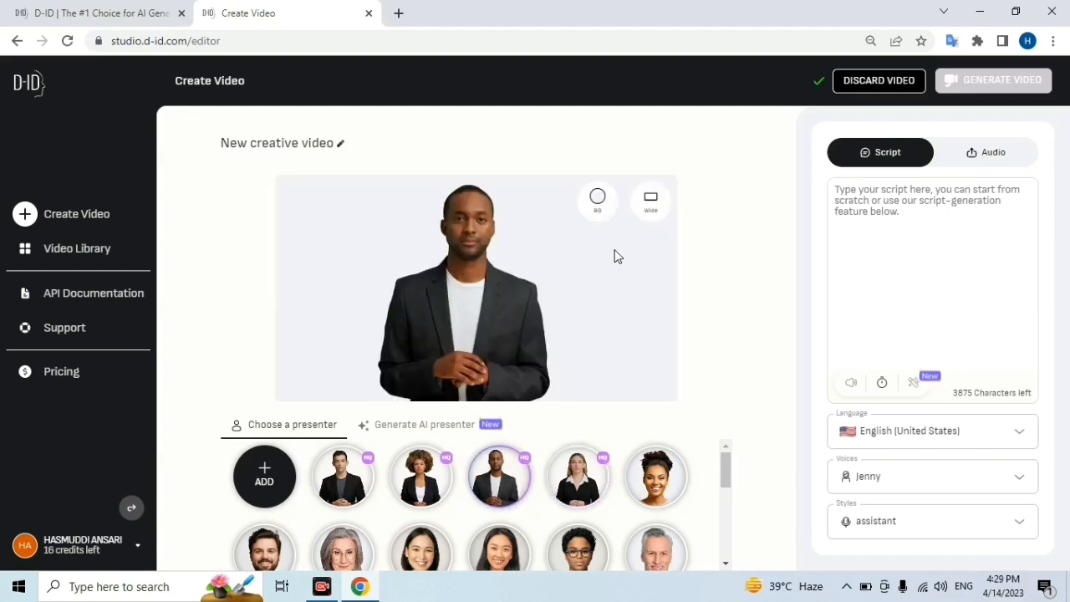
pyautogui.click(647, 211)
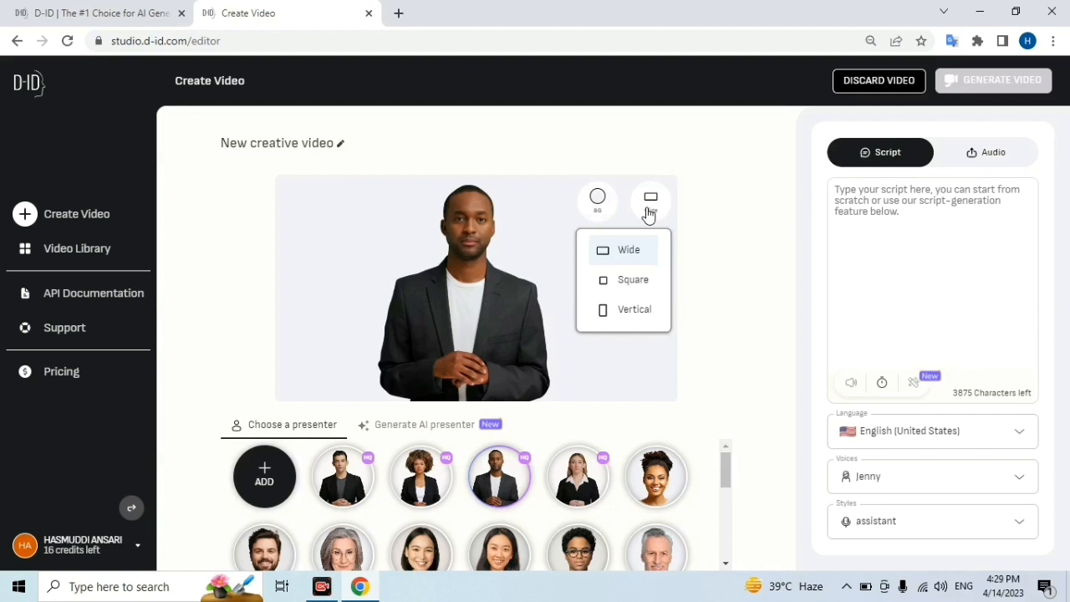
pyautogui.click(629, 309)
pyautogui.click(613, 327)
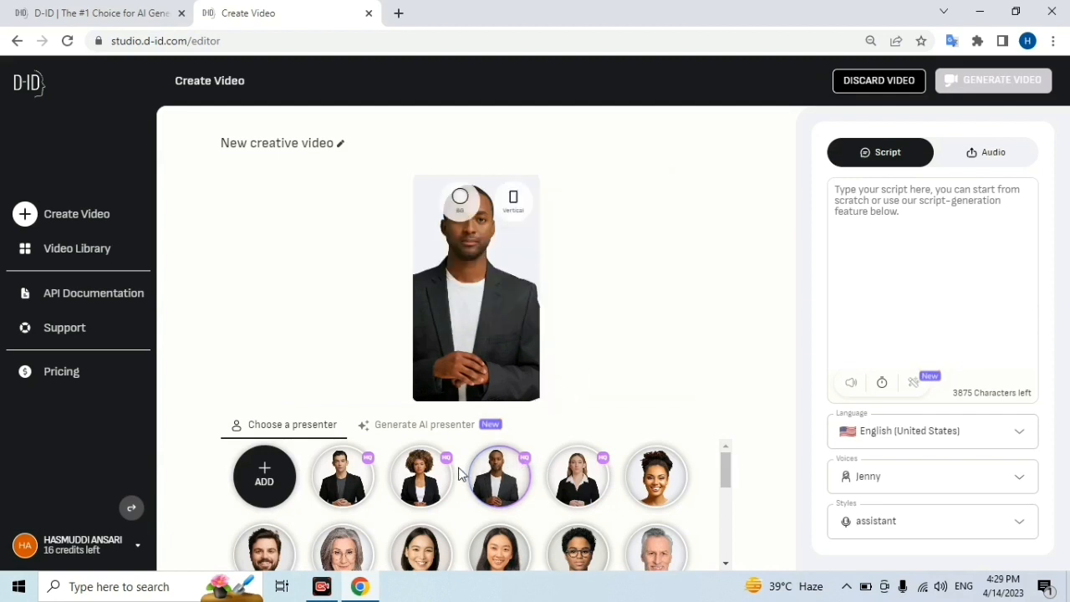
# - Return the format of the video with the male presenter to Wide
pyautogui.click(515, 206)
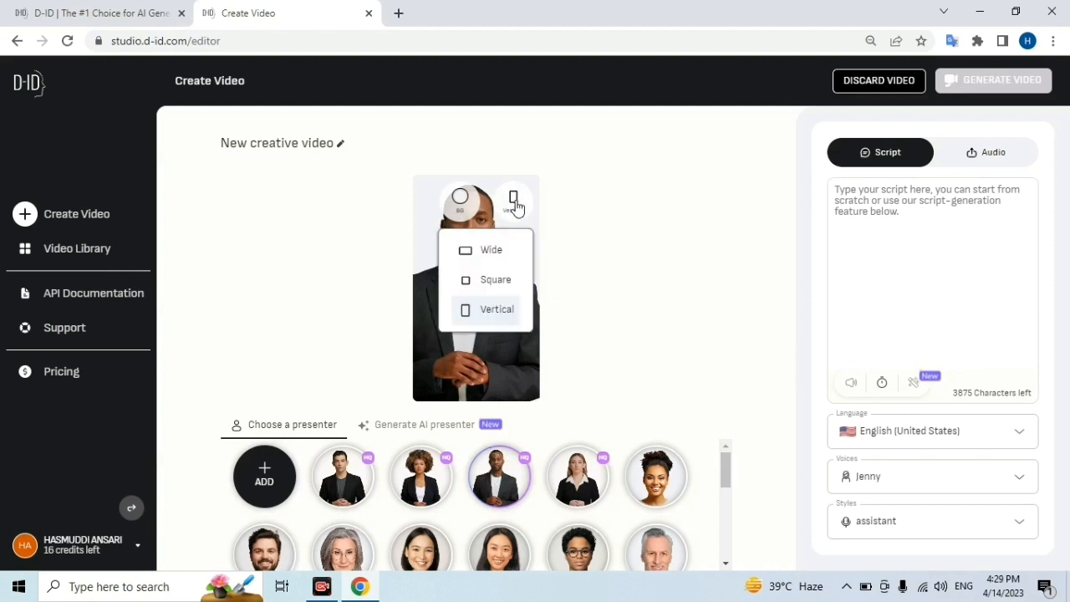
pyautogui.click(493, 251)
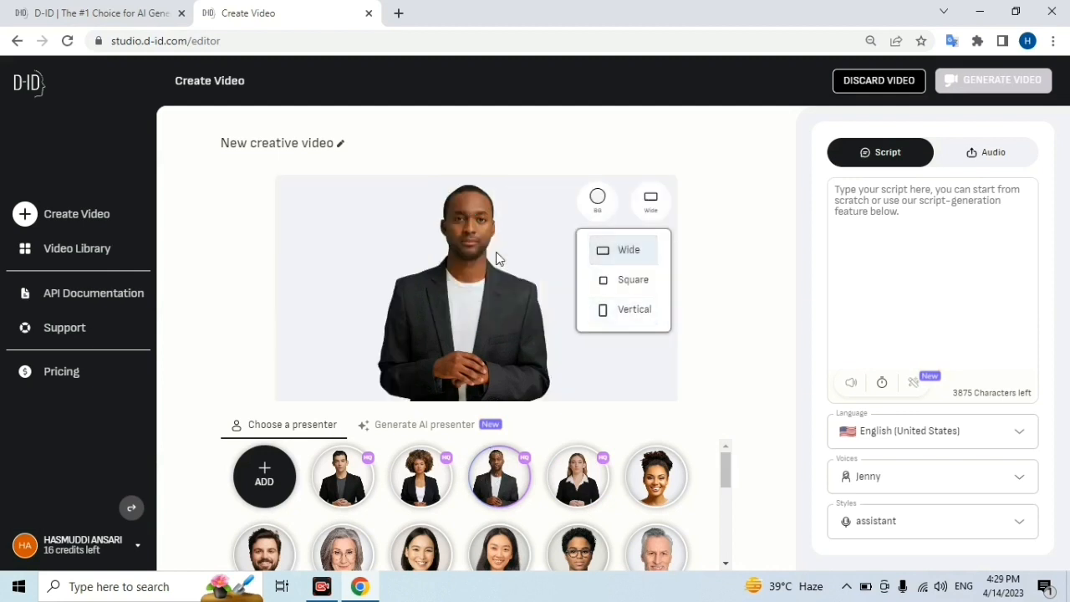
pyautogui.click(739, 353)
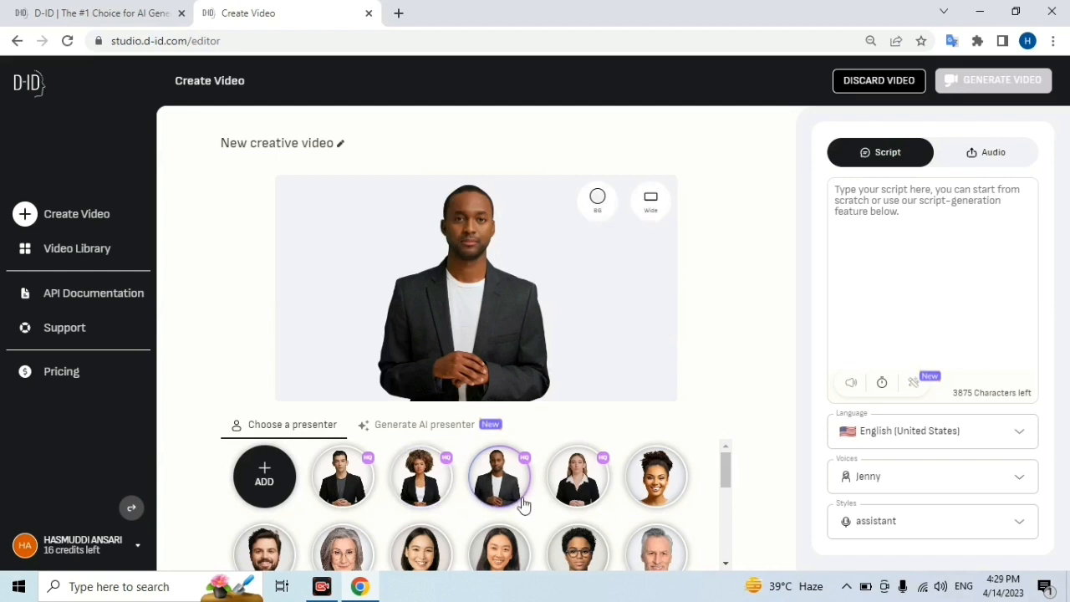
# - Choose the blonde woman in the black blazer as presenter and set the video background to green, hex 28E00D
pyautogui.click(583, 490)
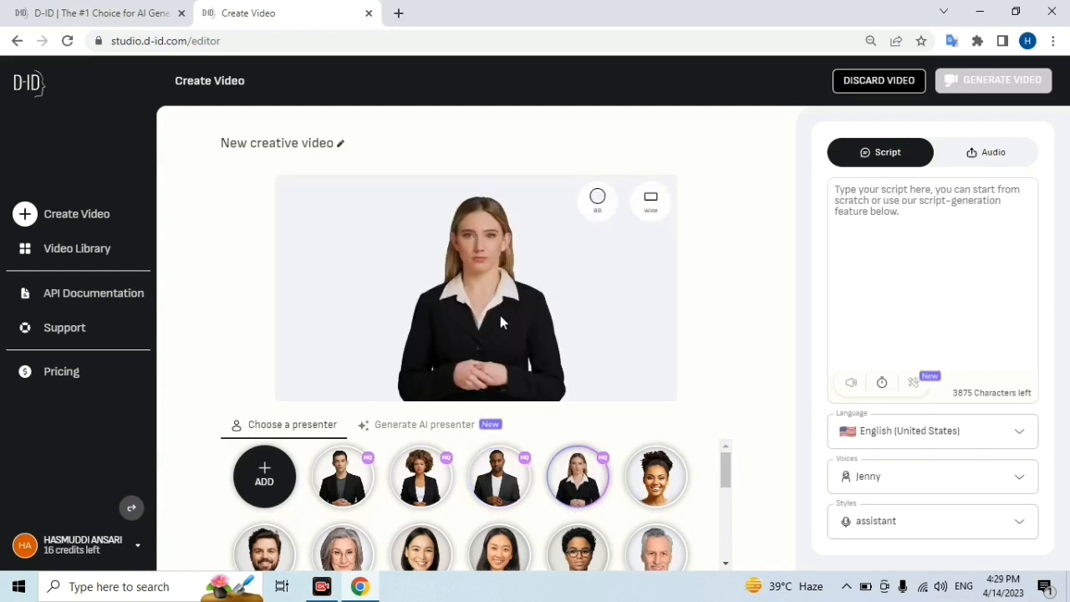
pyautogui.click(599, 205)
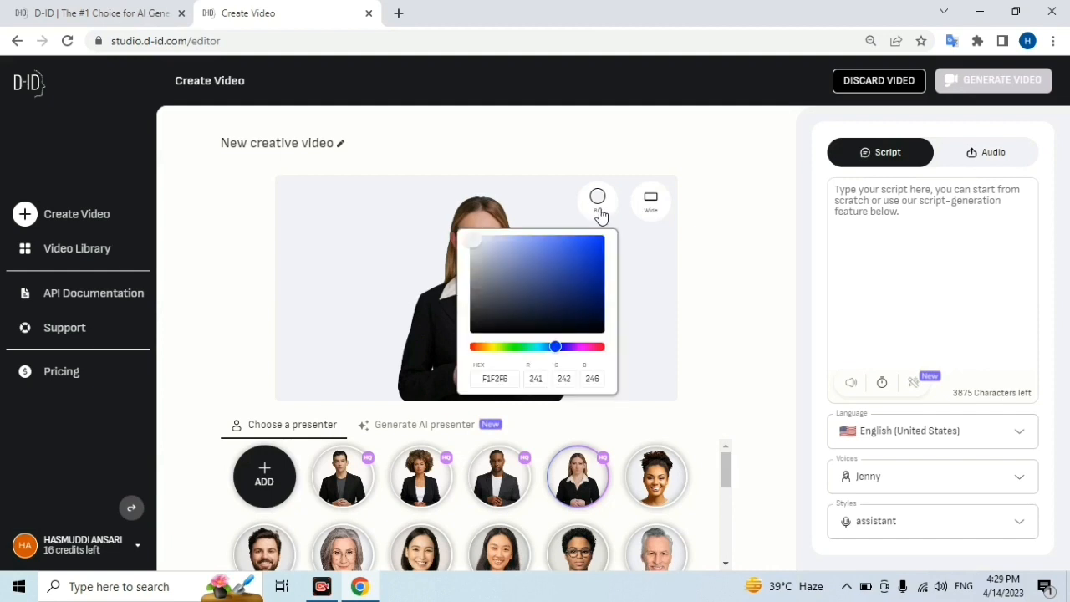
pyautogui.click(512, 348)
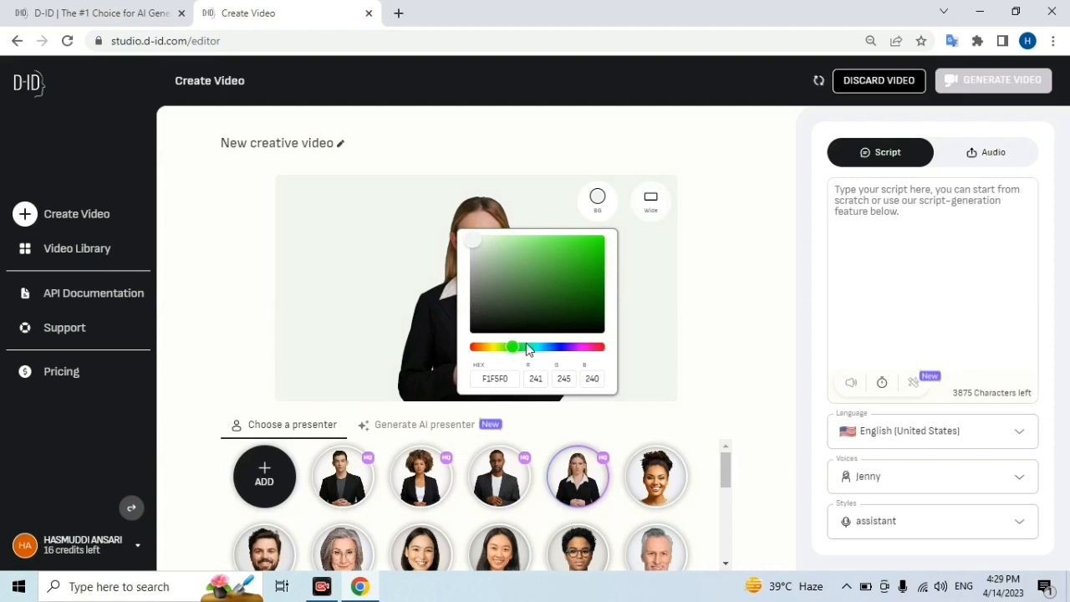
pyautogui.click(598, 246)
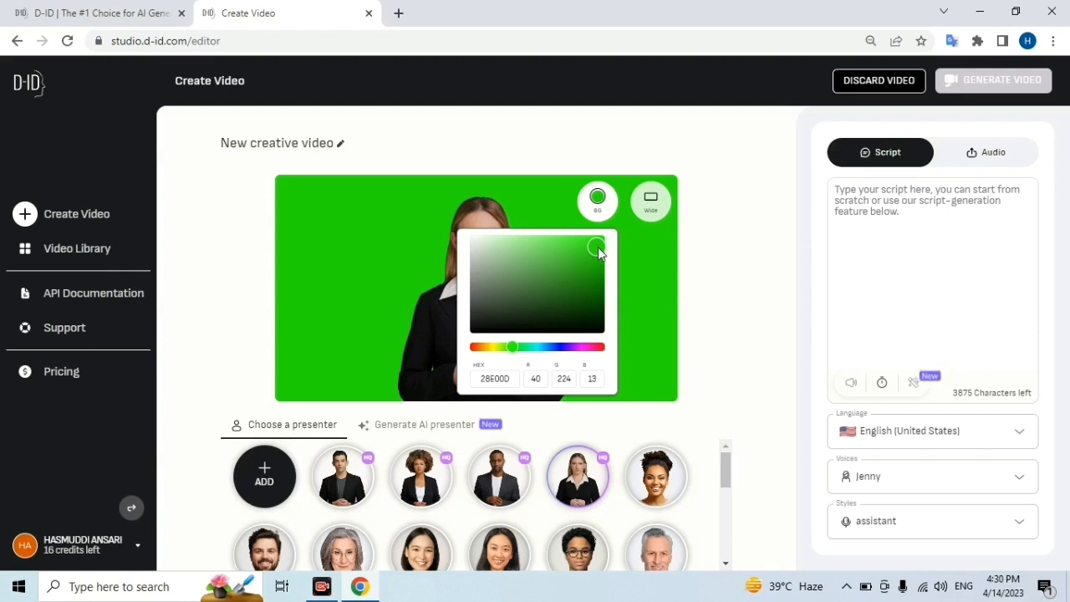
pyautogui.click(629, 265)
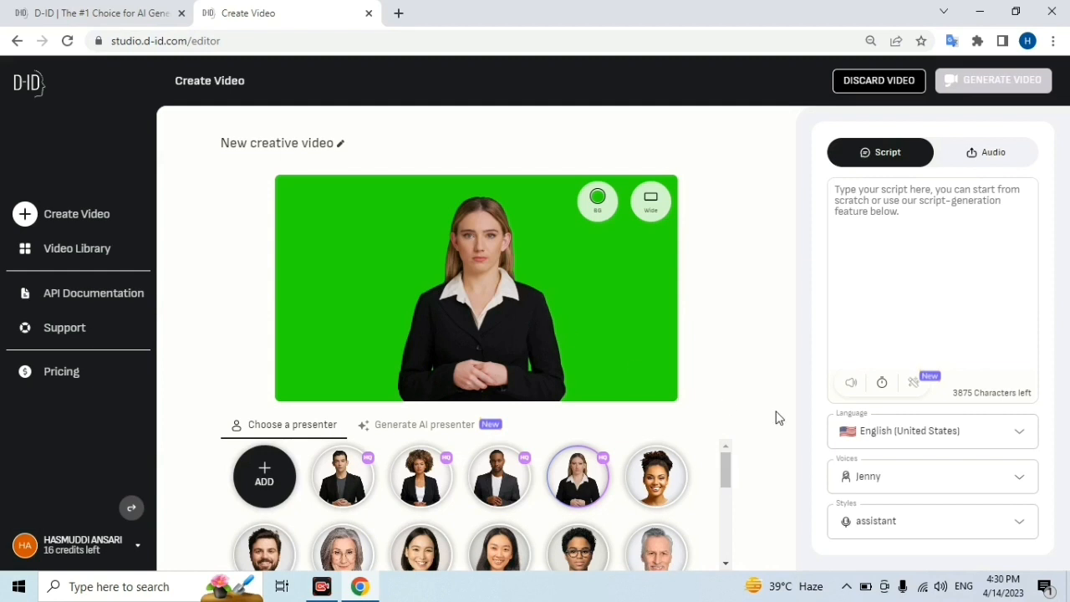
# - Set the script language to Hindi (India)
pyautogui.click(1020, 432)
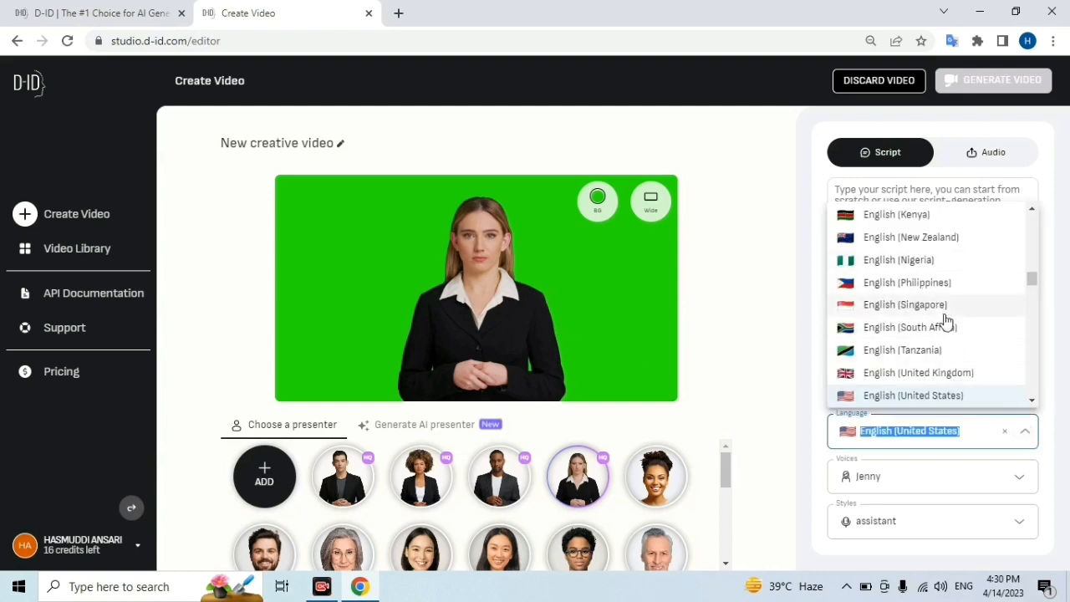
pyautogui.scroll(5, 946, 322)
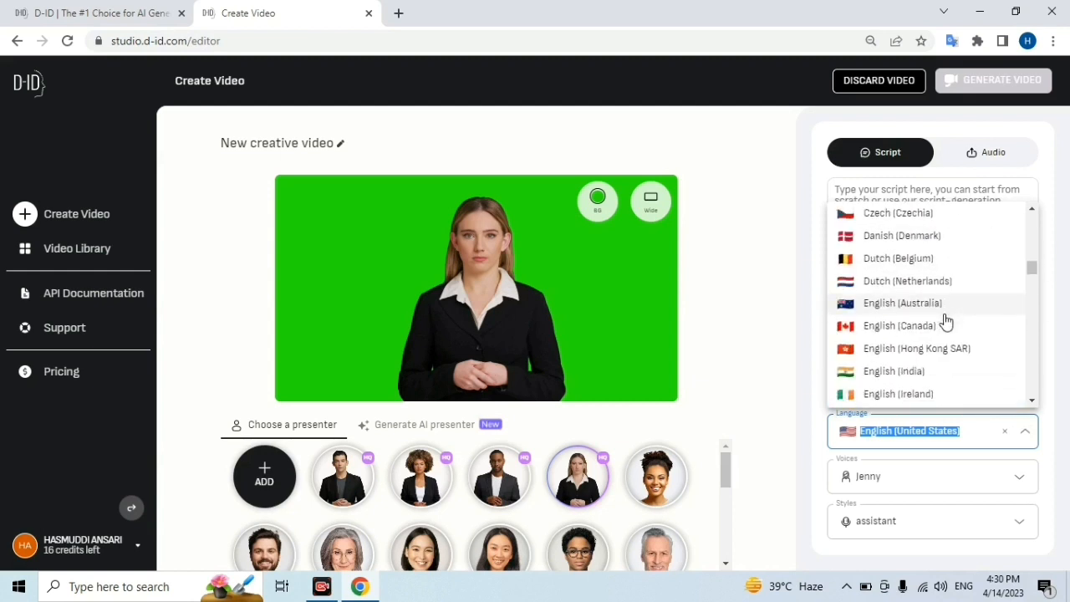
pyautogui.scroll(15, 946, 322)
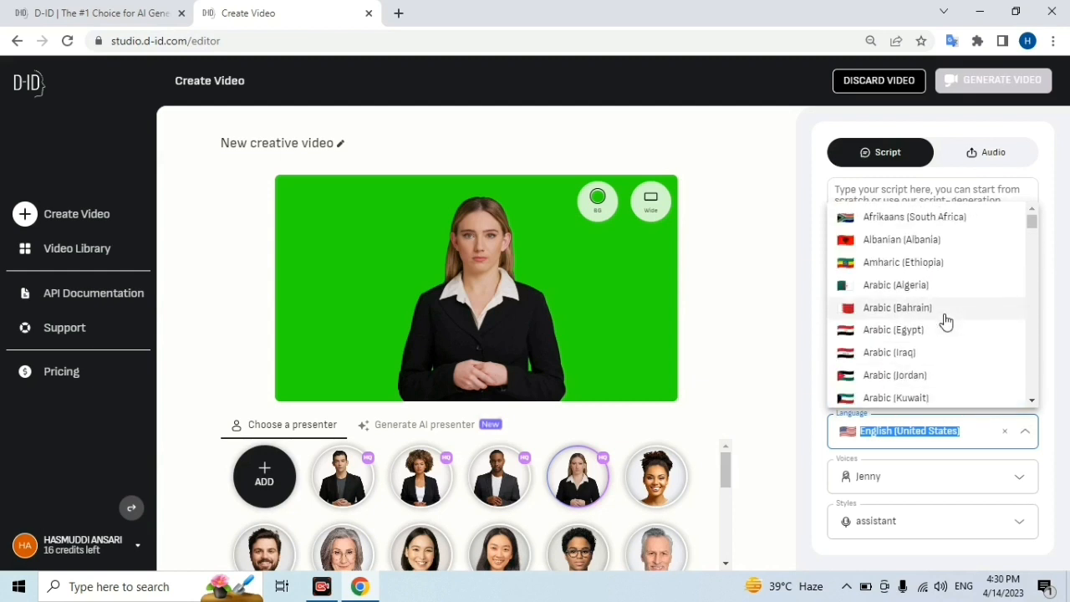
pyautogui.scroll(-5, 946, 322)
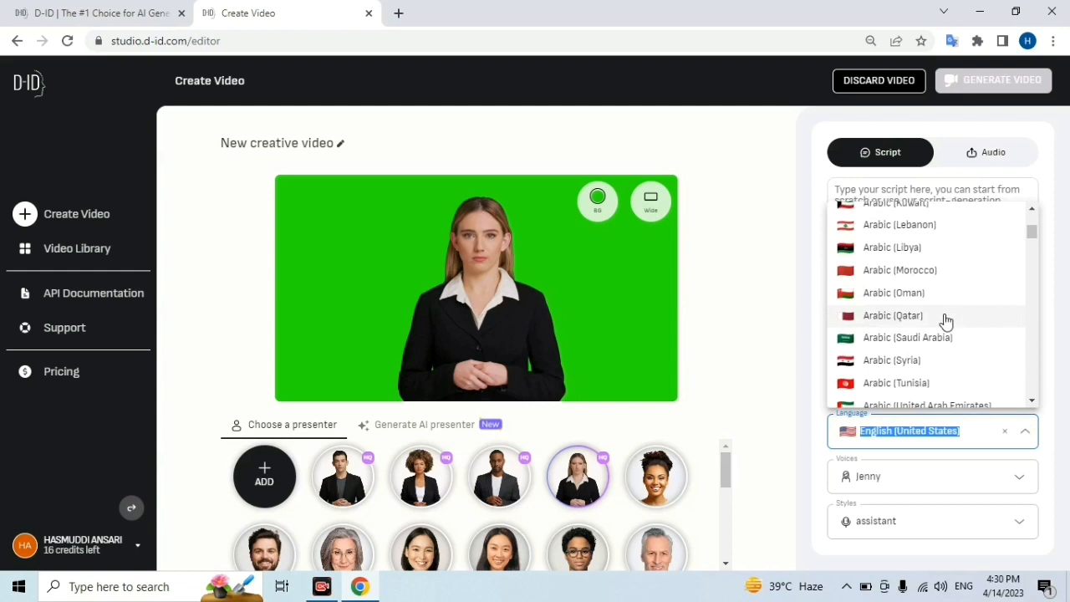
pyautogui.scroll(-10, 946, 322)
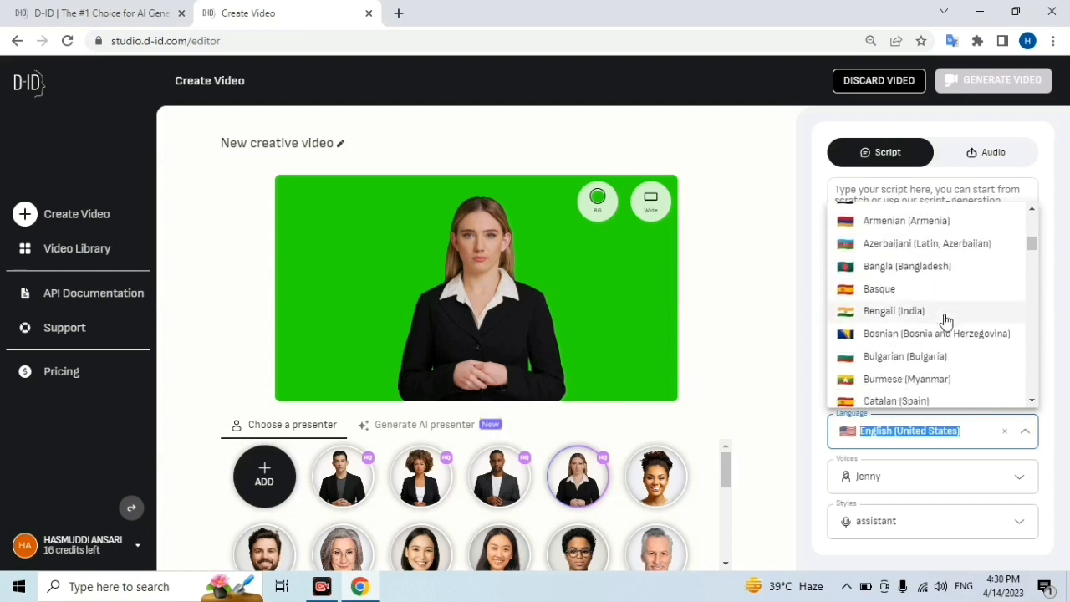
pyautogui.scroll(-10, 946, 322)
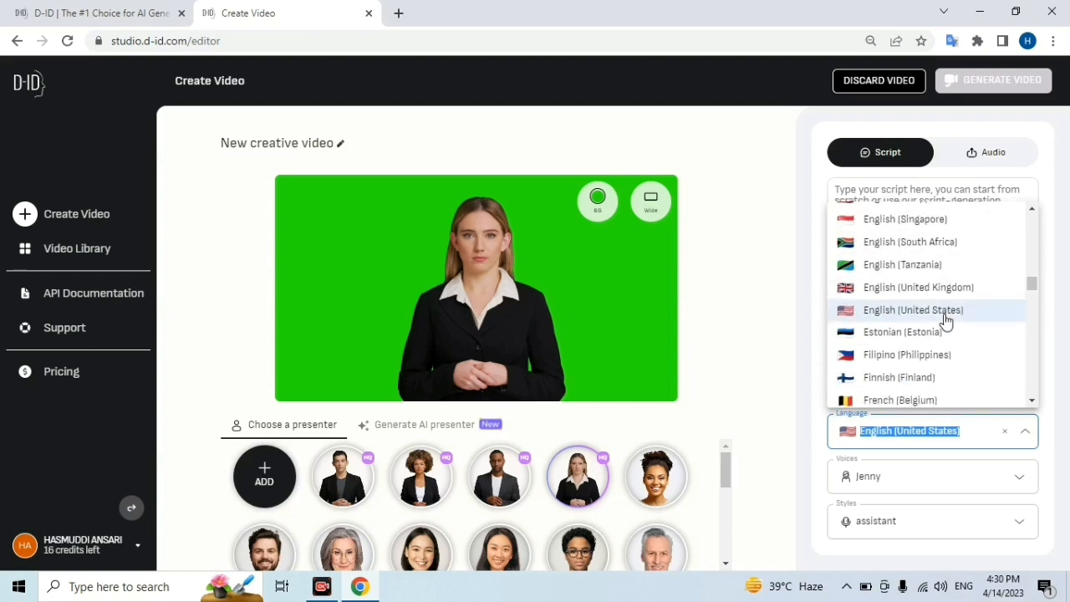
pyautogui.scroll(5, 946, 322)
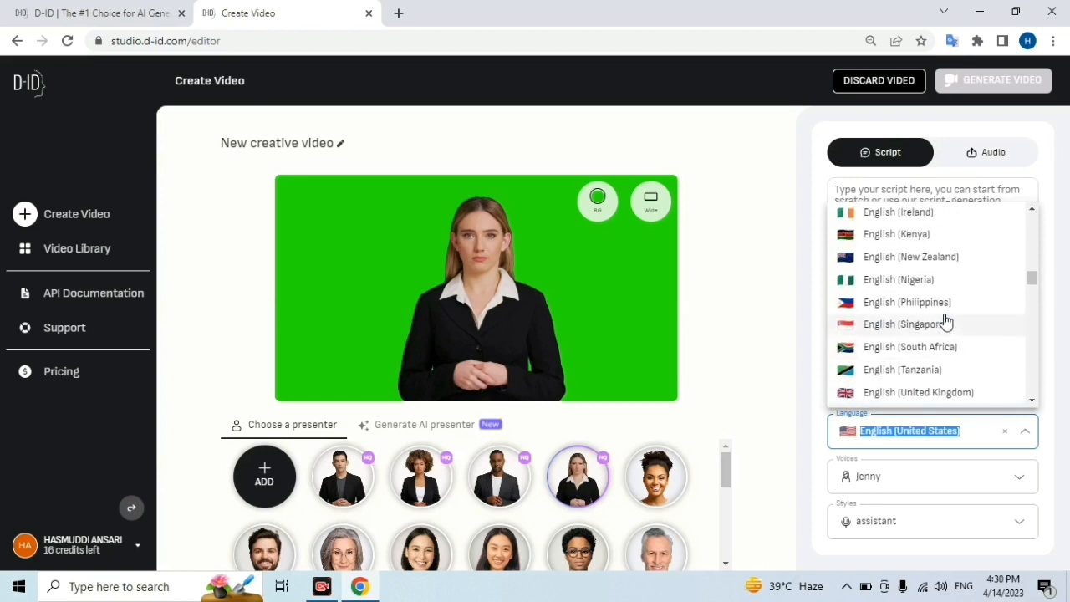
pyautogui.scroll(3, 946, 321)
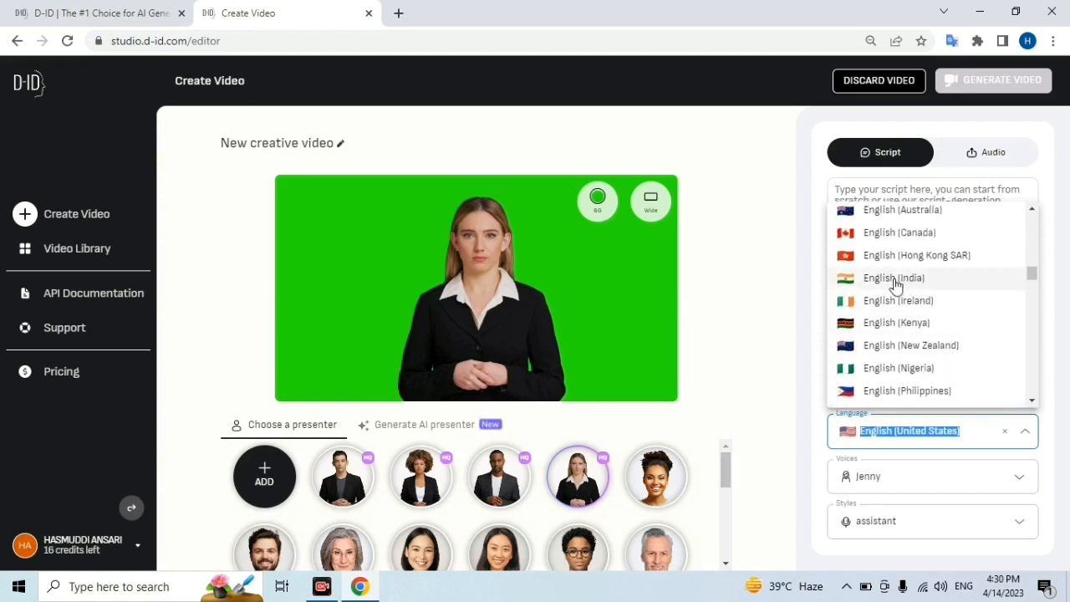
pyautogui.scroll(-5, 908, 286)
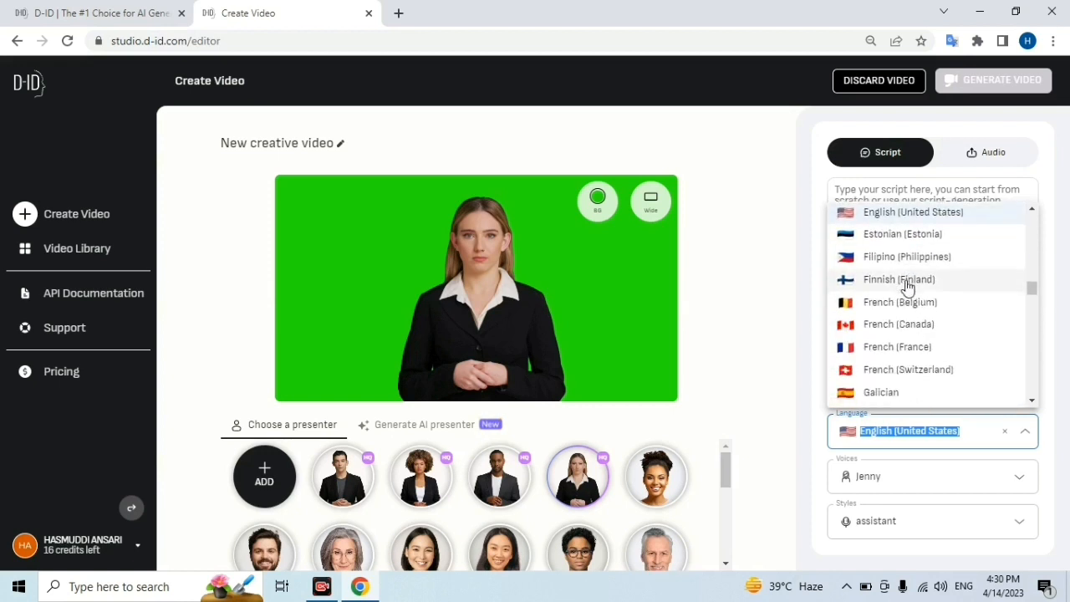
pyautogui.scroll(-3, 909, 286)
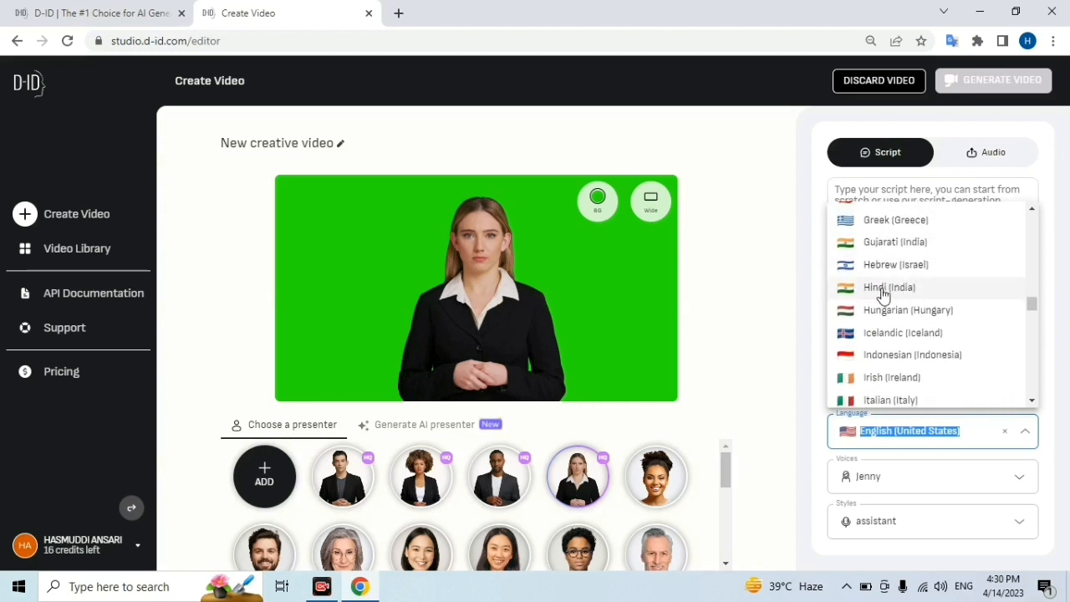
pyautogui.click(883, 289)
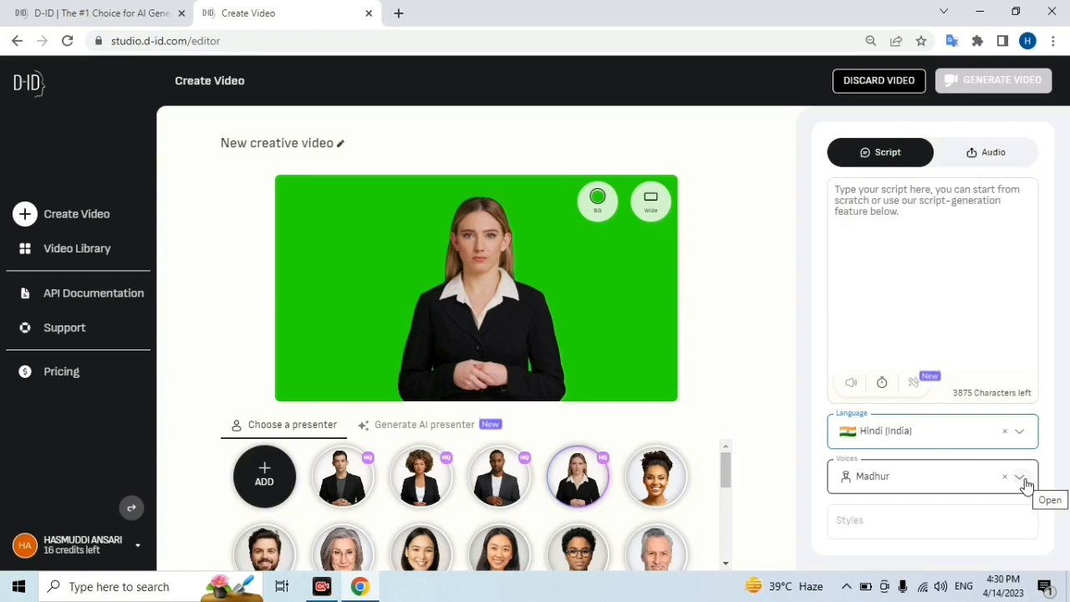
# - Choose the female voice Swara for the Hindi script
pyautogui.click(1020, 479)
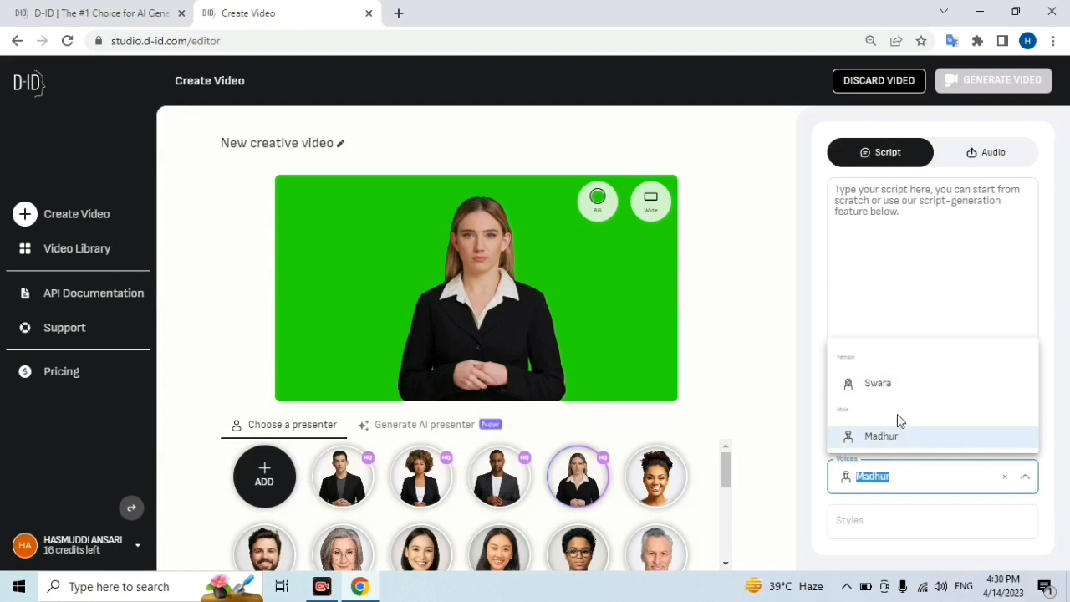
pyautogui.click(901, 384)
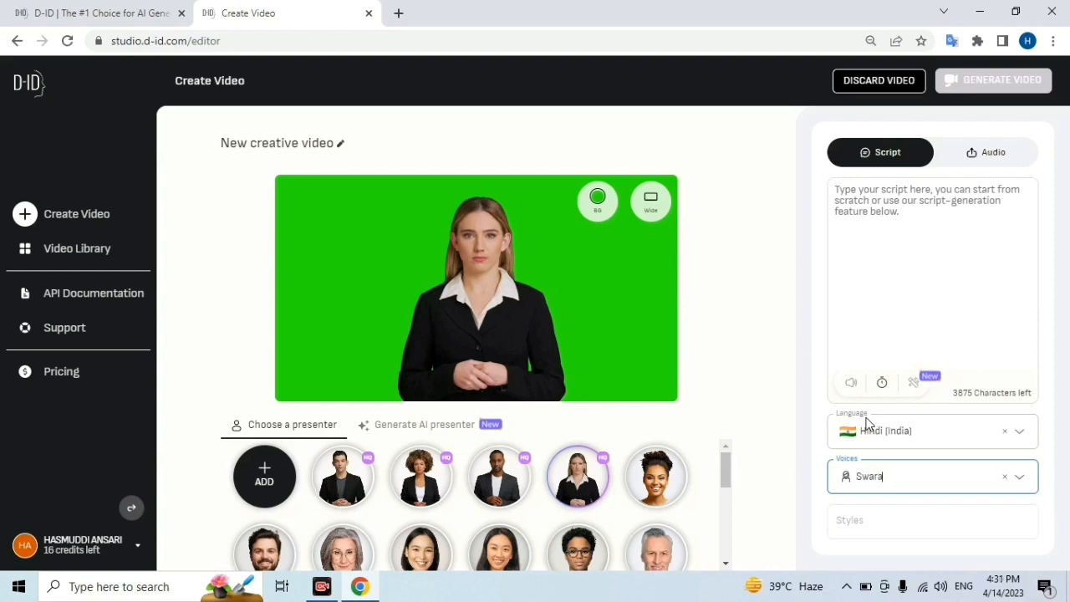
pyautogui.click(1021, 478)
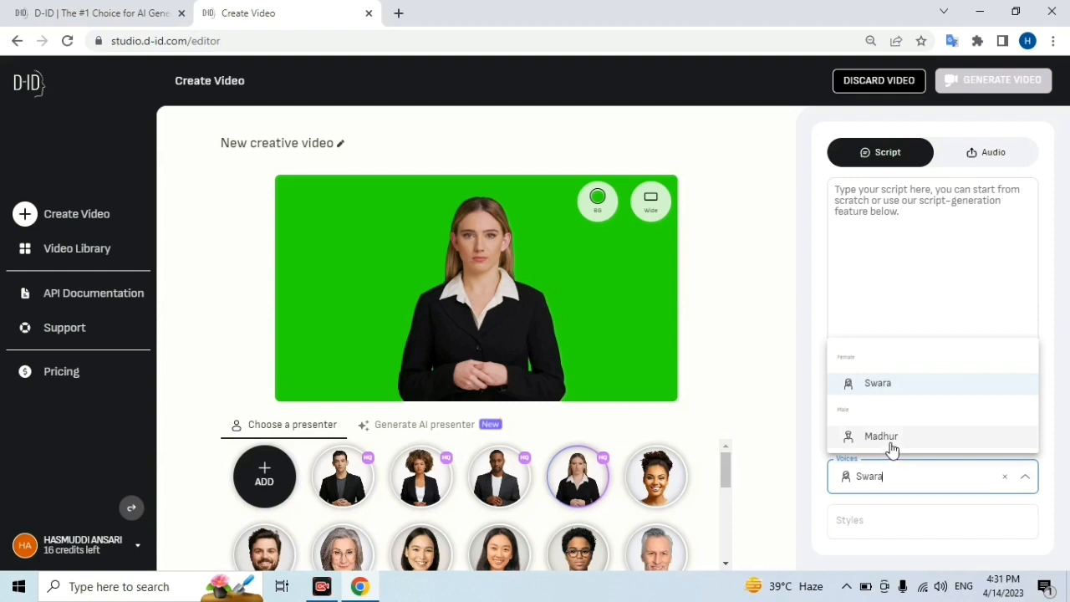
pyautogui.click(885, 386)
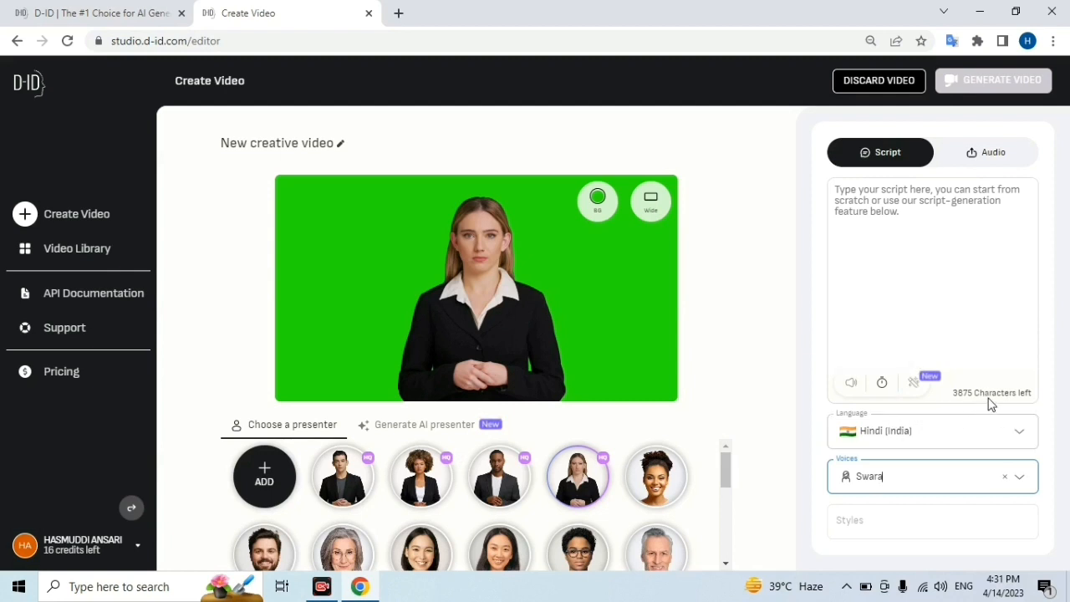
# - Write a romanized Hindi script about earning 100 to 200 dollars monthly from faceless AI YouTube videos without voice-over, and listen to its voice preview
pyautogui.click(906, 217)
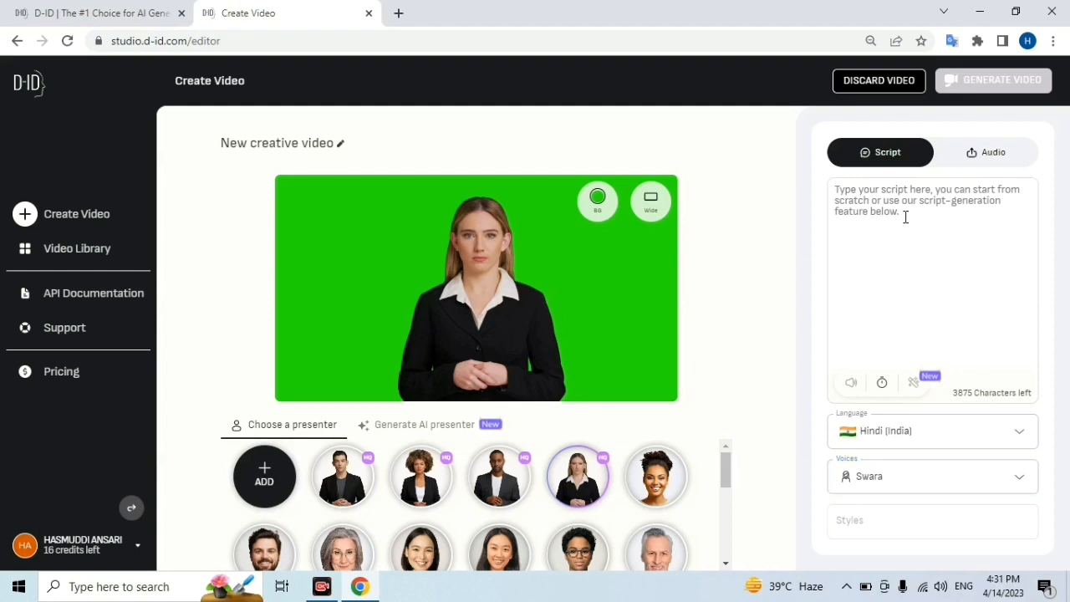
pyautogui.write('so freid agar aap bhi youtube pe bina face dikhaye aur bina voice over kiye ai video banakar aur  youtube par uplod karke mahine ka 100 se 200 doller kamana chate hai')
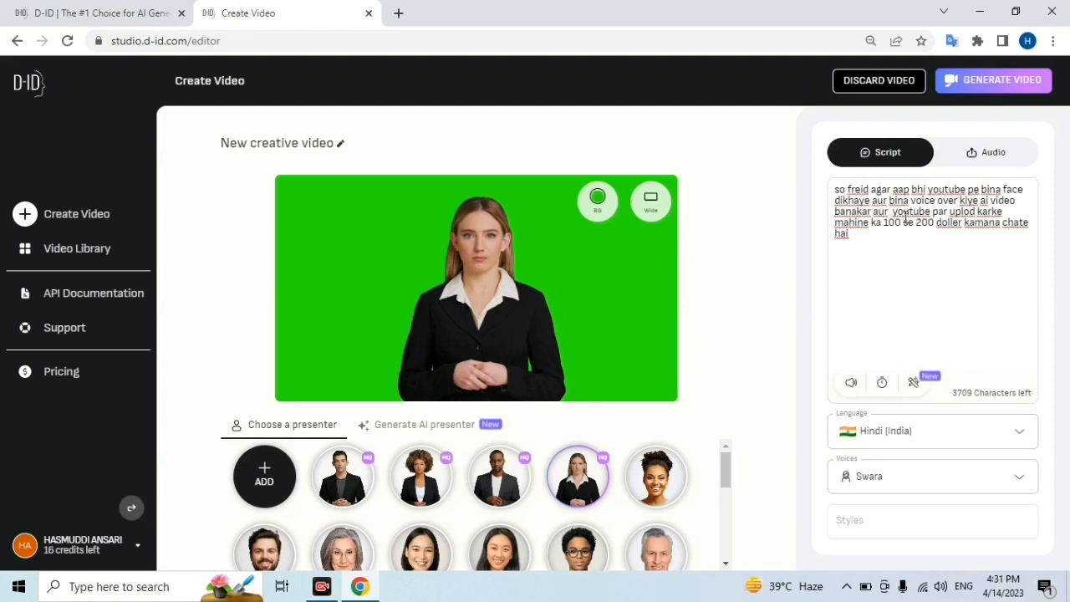
pyautogui.click(851, 386)
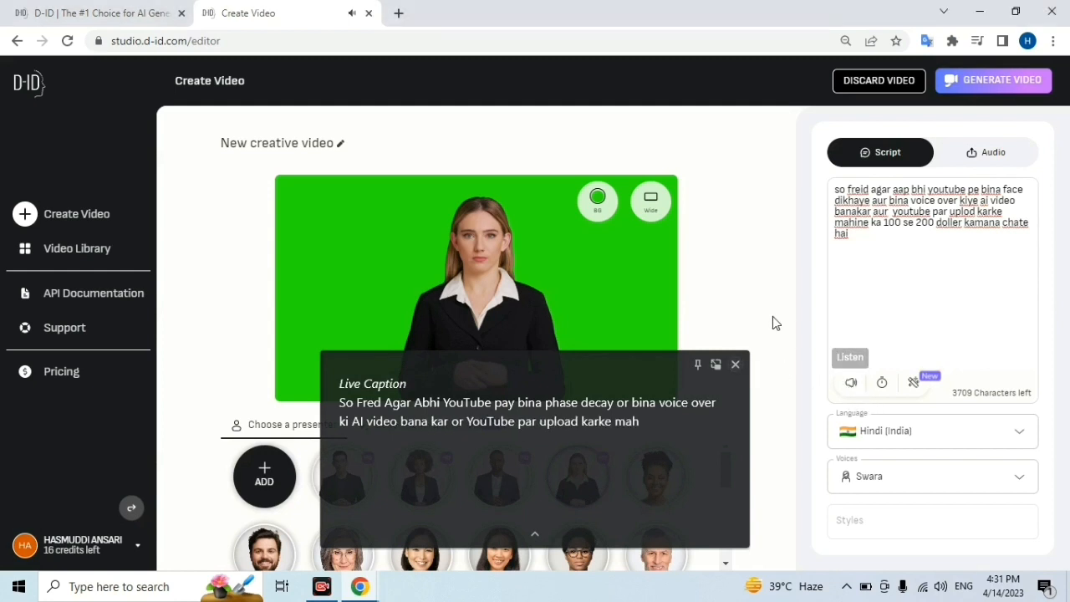
pyautogui.click(736, 364)
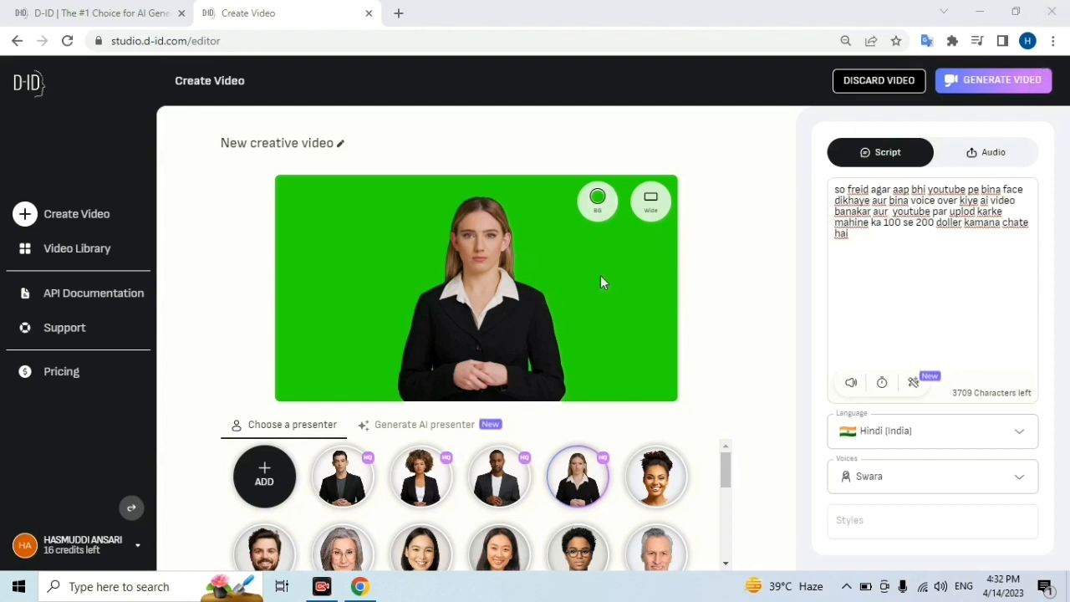
pyautogui.moveTo(275, 468)
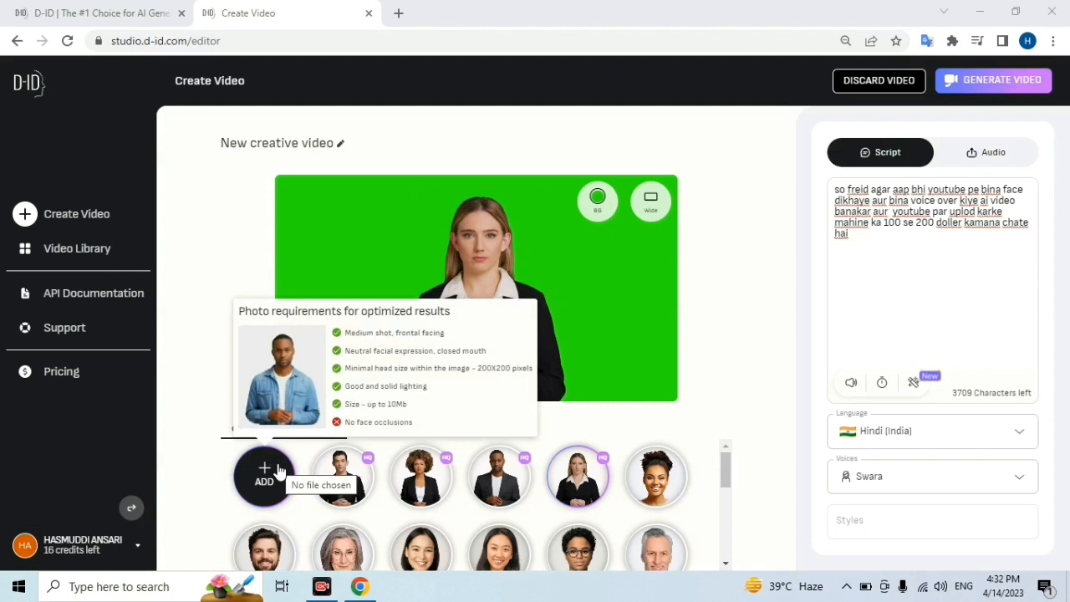
pyautogui.click(279, 471)
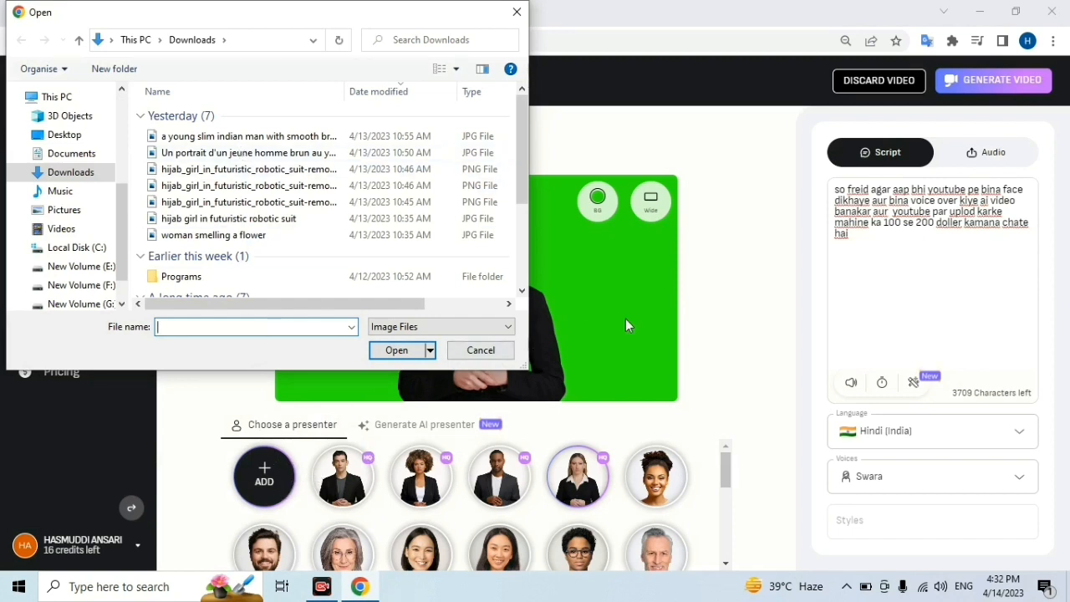
pyautogui.click(517, 12)
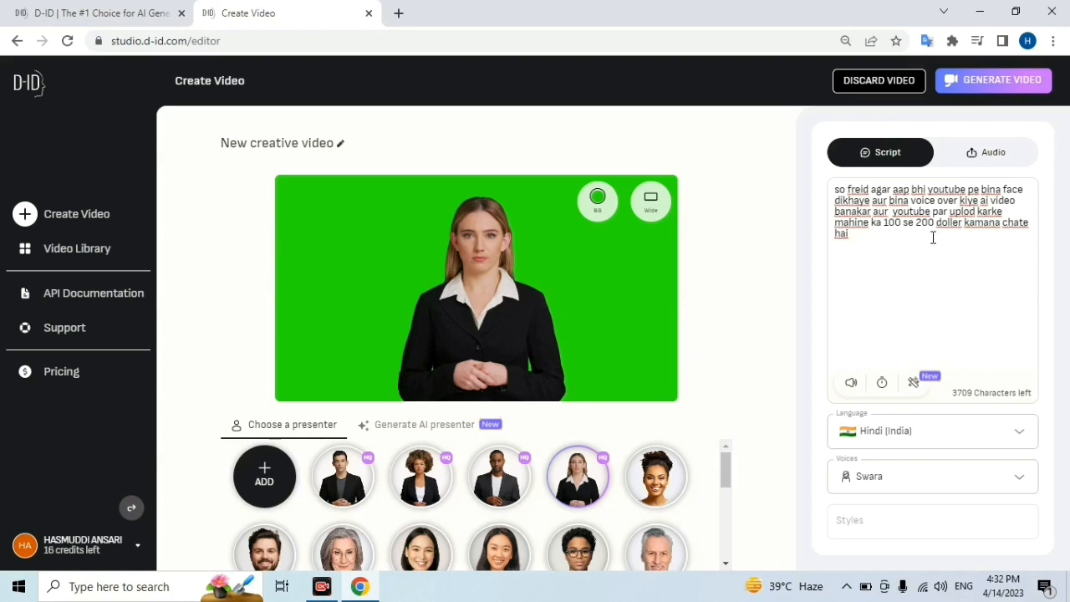
# - Generate the presenter video under the name New creative video
pyautogui.click(1006, 86)
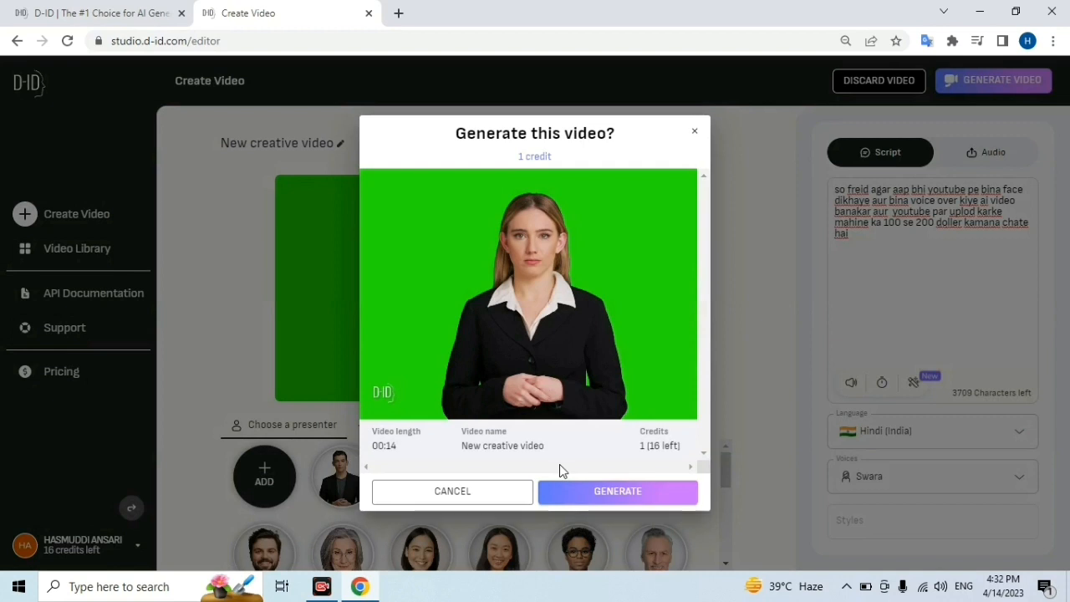
pyautogui.click(596, 494)
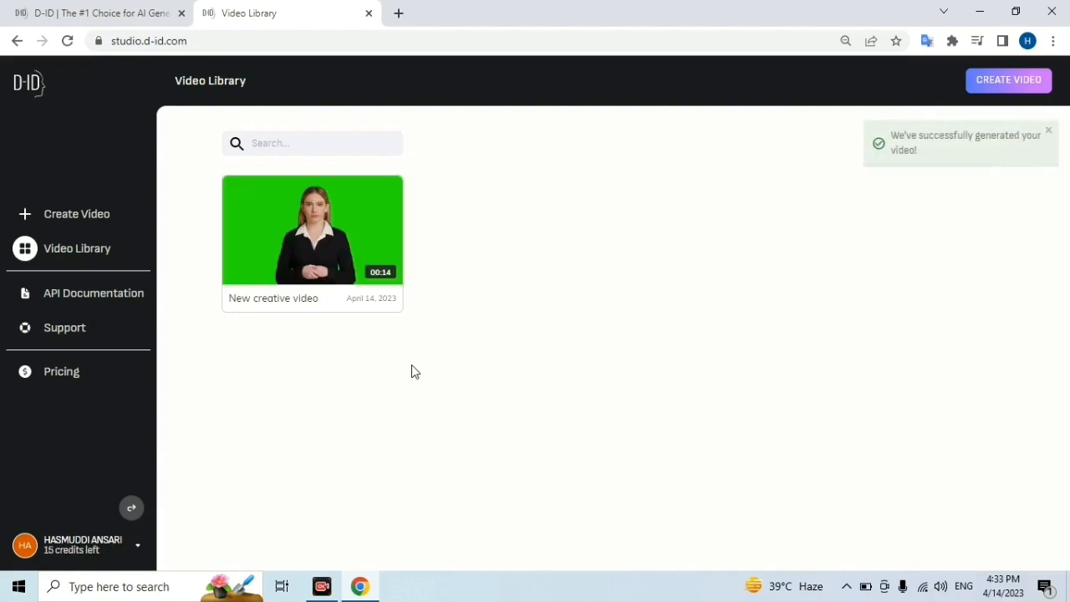
# - Play the generated video from the Video Library in full screen, without the live captions
pyautogui.moveTo(268, 248)
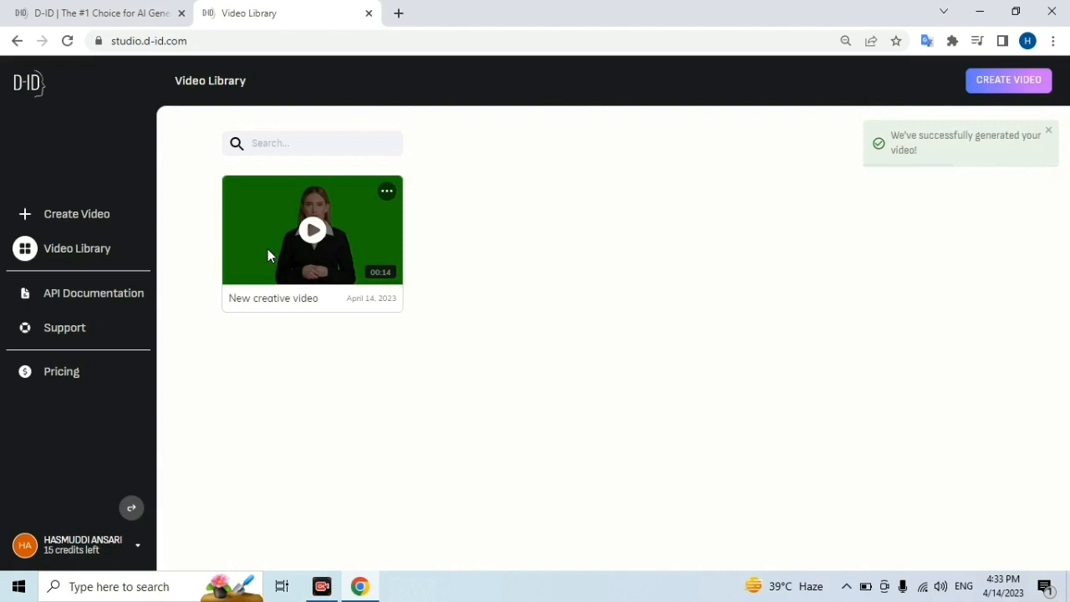
pyautogui.click(321, 242)
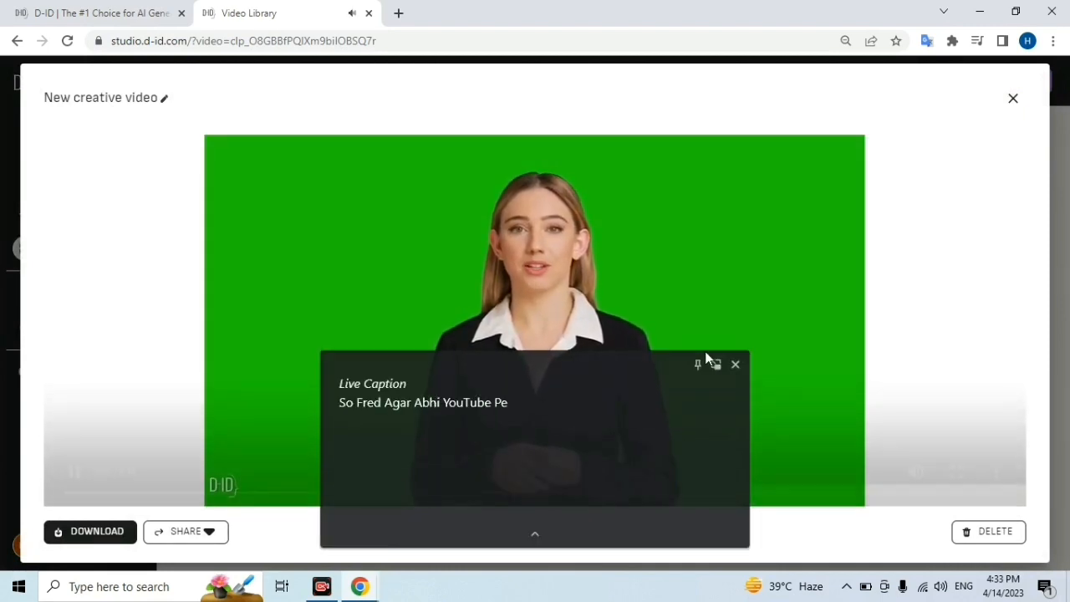
pyautogui.click(736, 366)
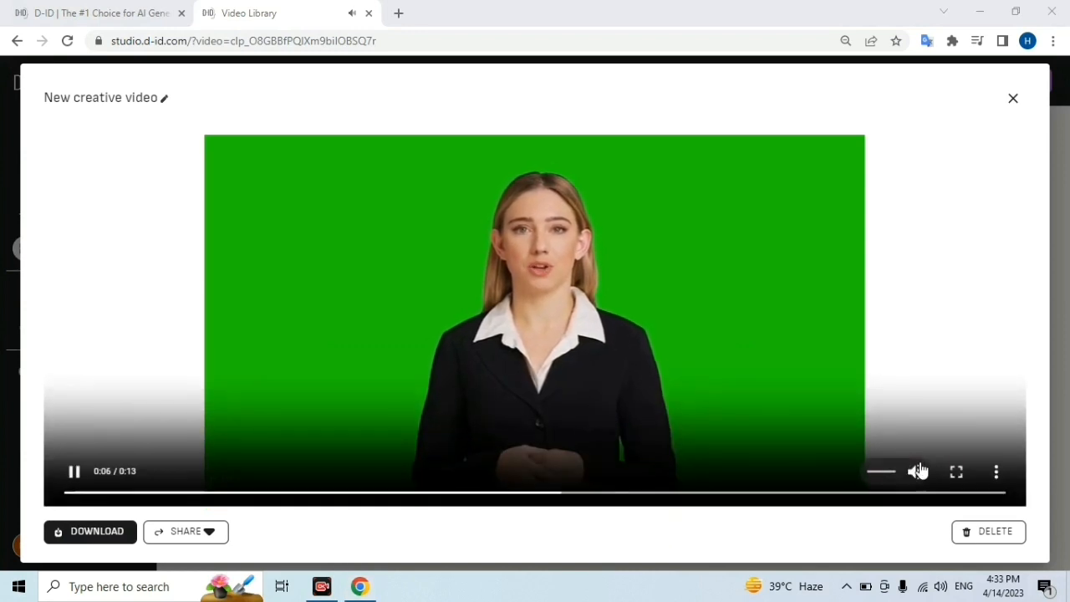
pyautogui.click(956, 474)
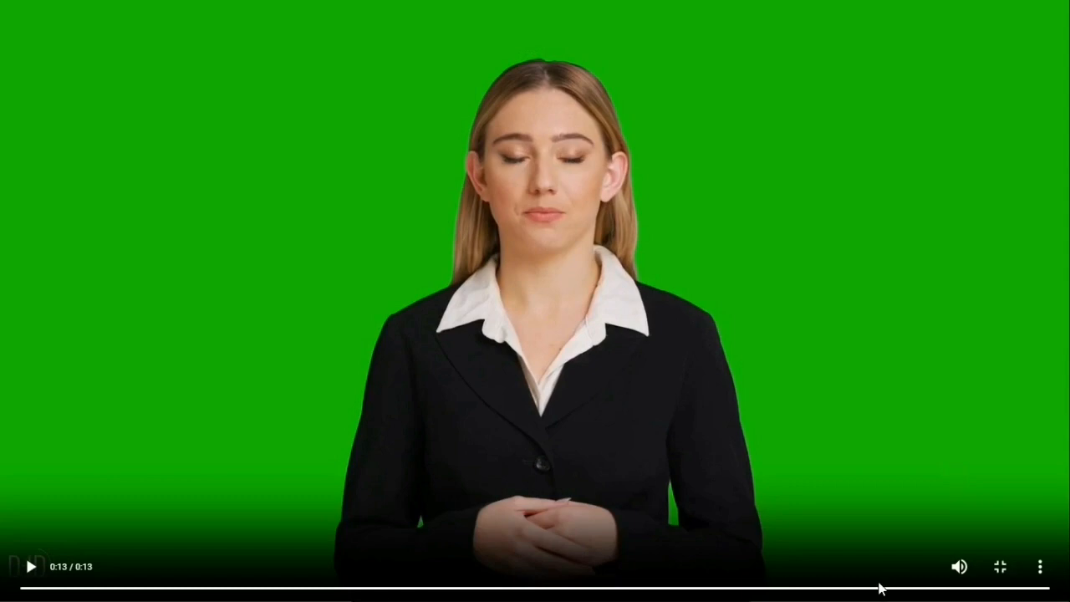
pyautogui.press('Escape')
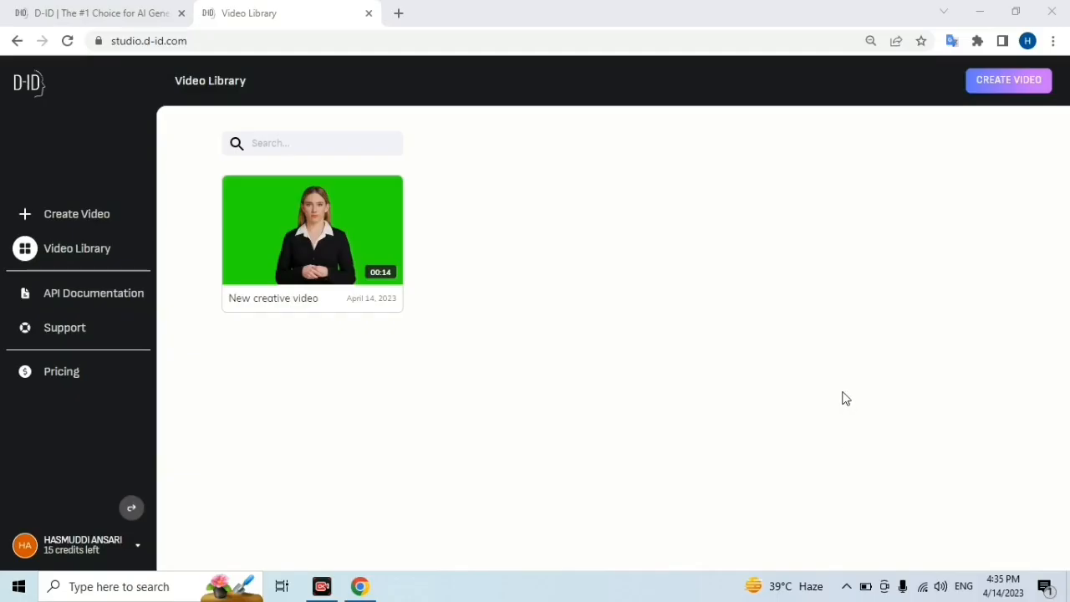